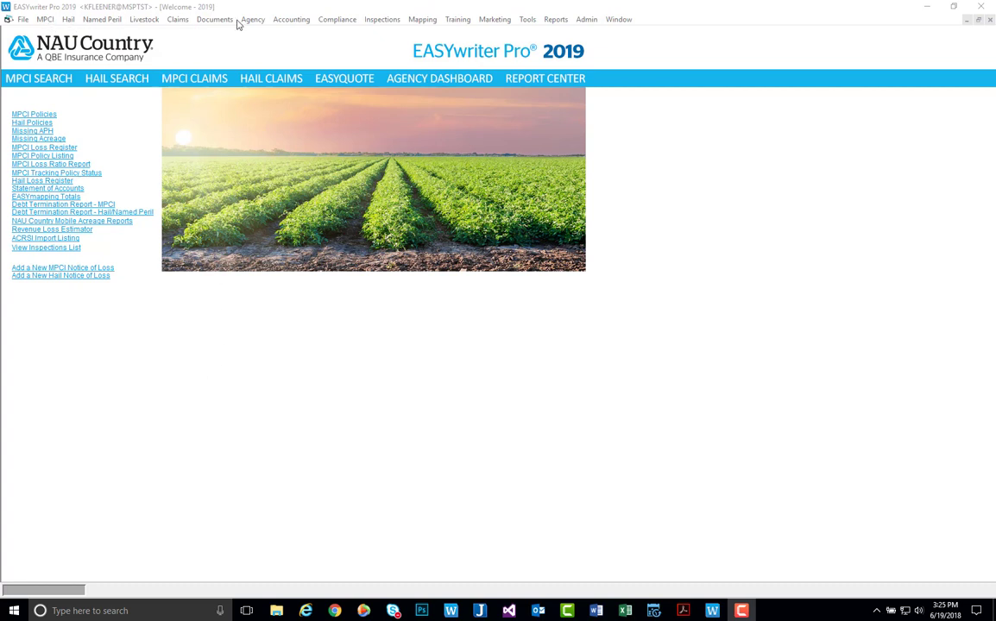
Start a new livestock application for state OK, keeping 6/19/2018 as the received and signature dates
click(147, 24)
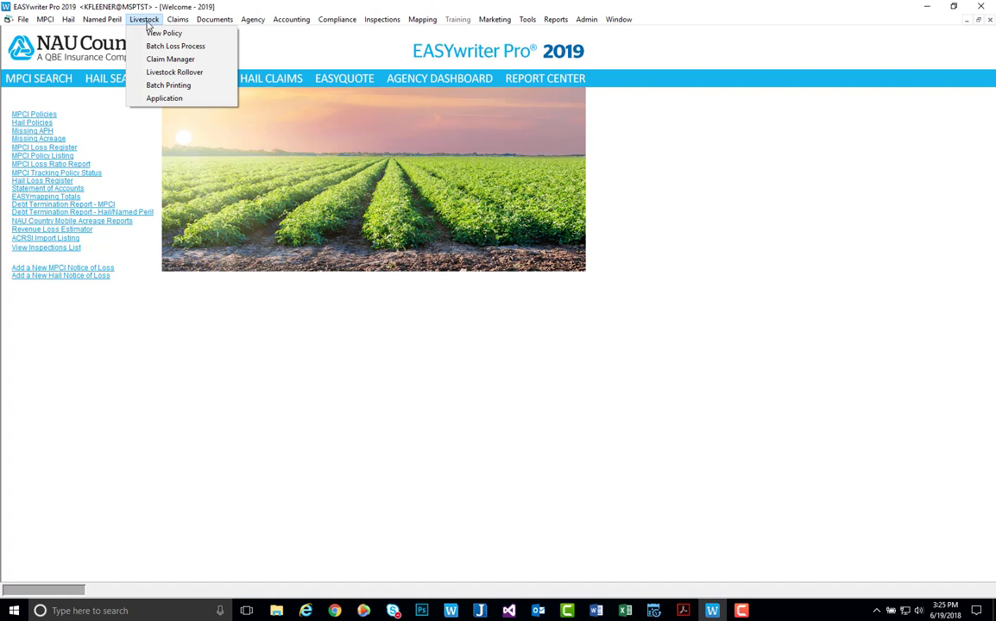
click(181, 100)
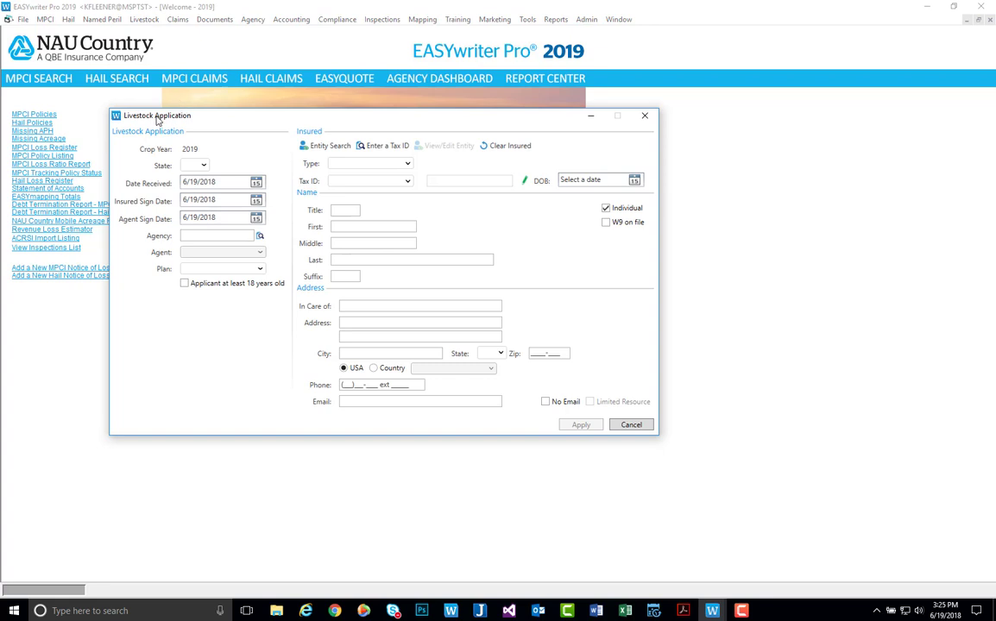
click(202, 165)
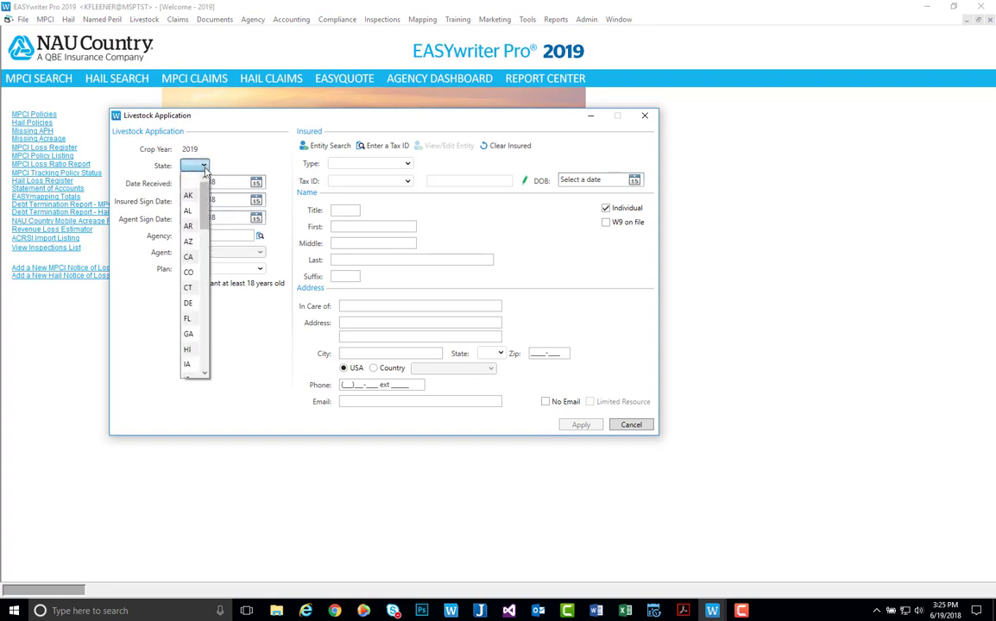
drag(205, 202, 204, 294)
click(191, 319)
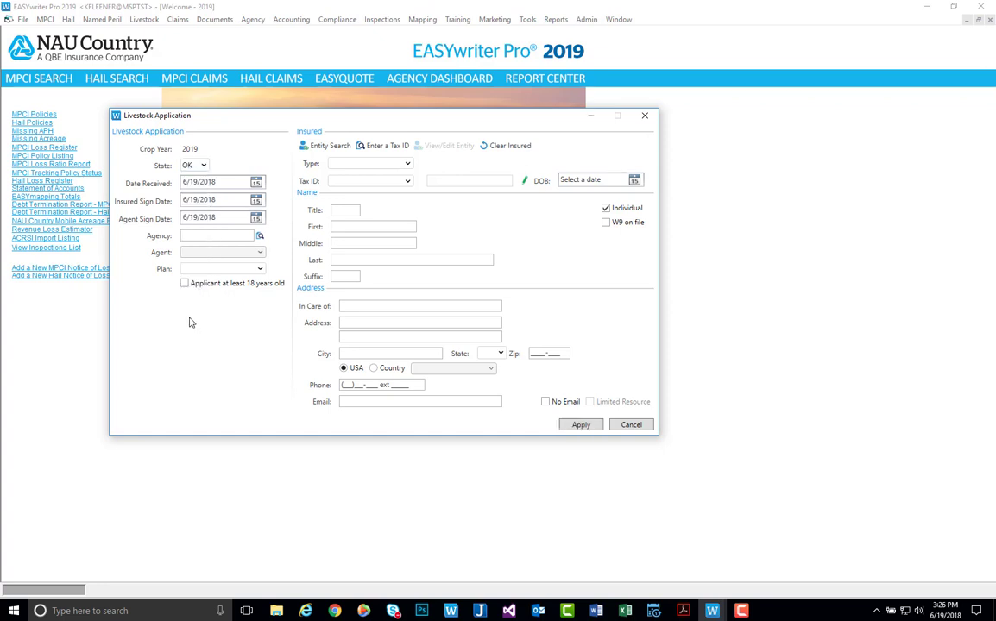
click(195, 183)
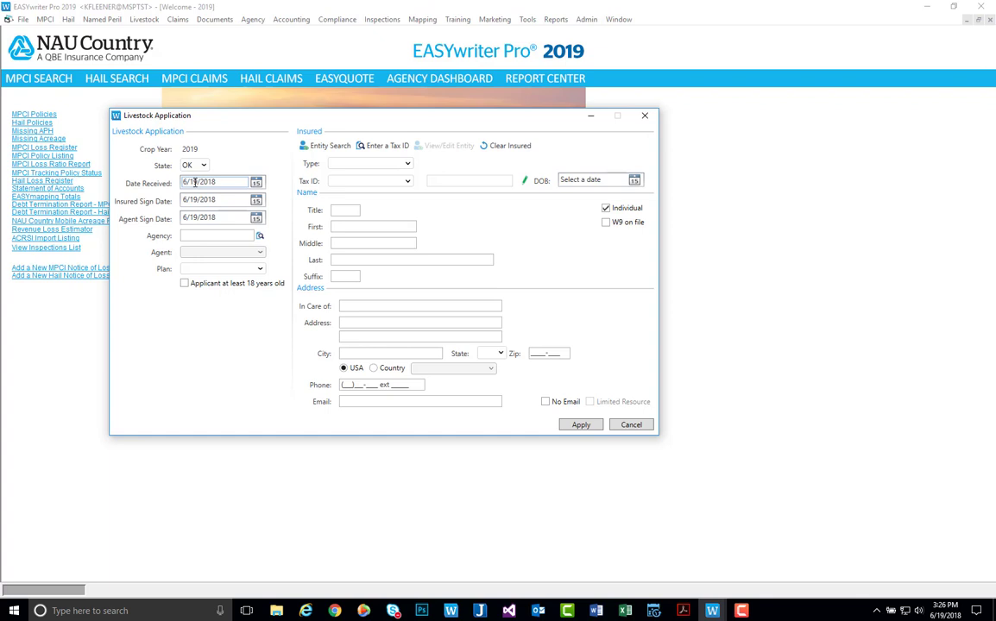
click(212, 217)
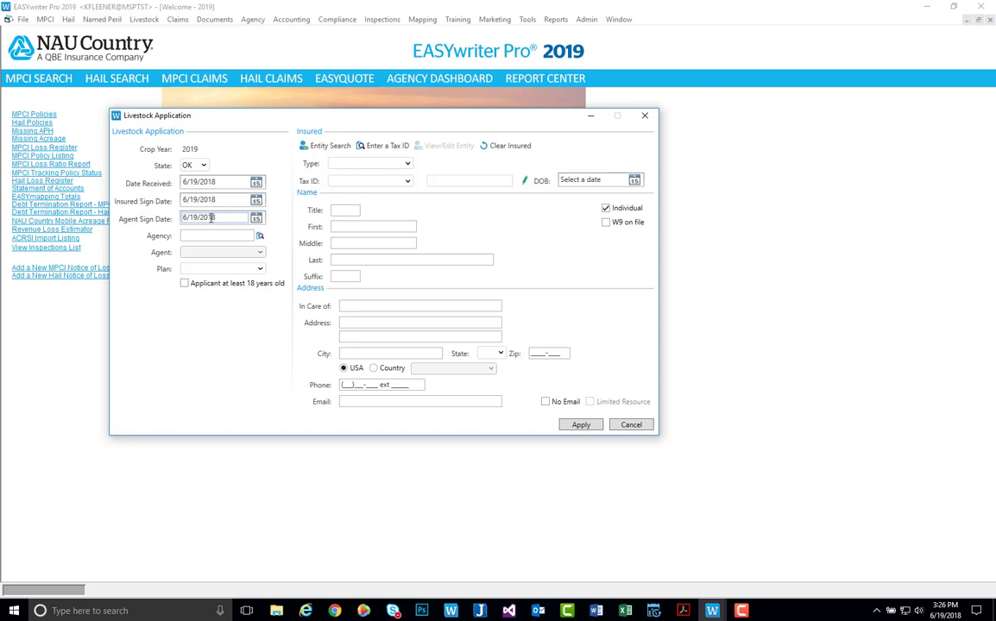
Look up the agency by code 990000 and assign NAU Country Insurance Company - Training to the application
click(260, 238)
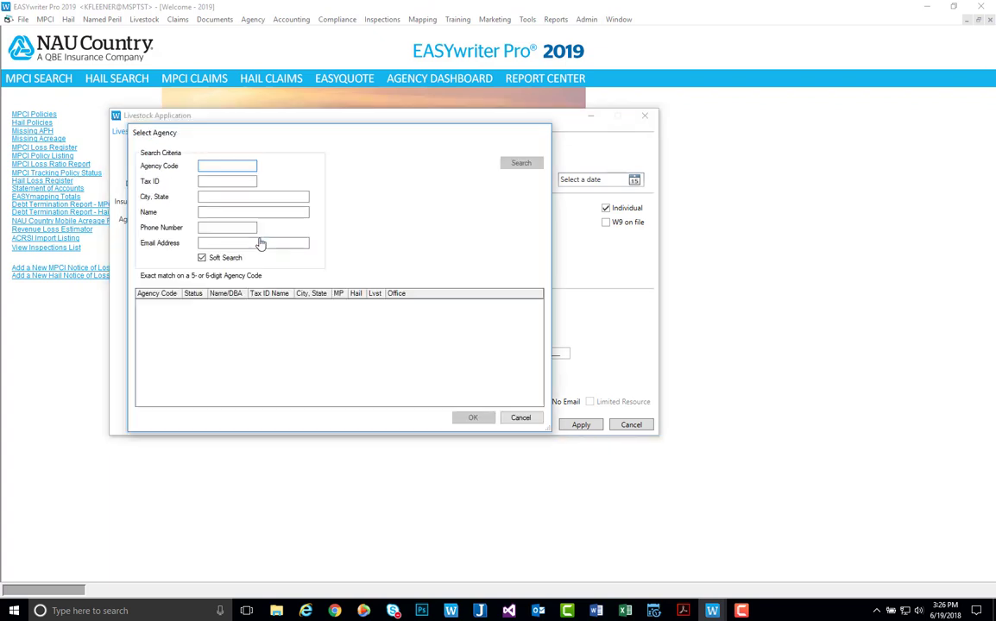
text(990000)
key(Return)
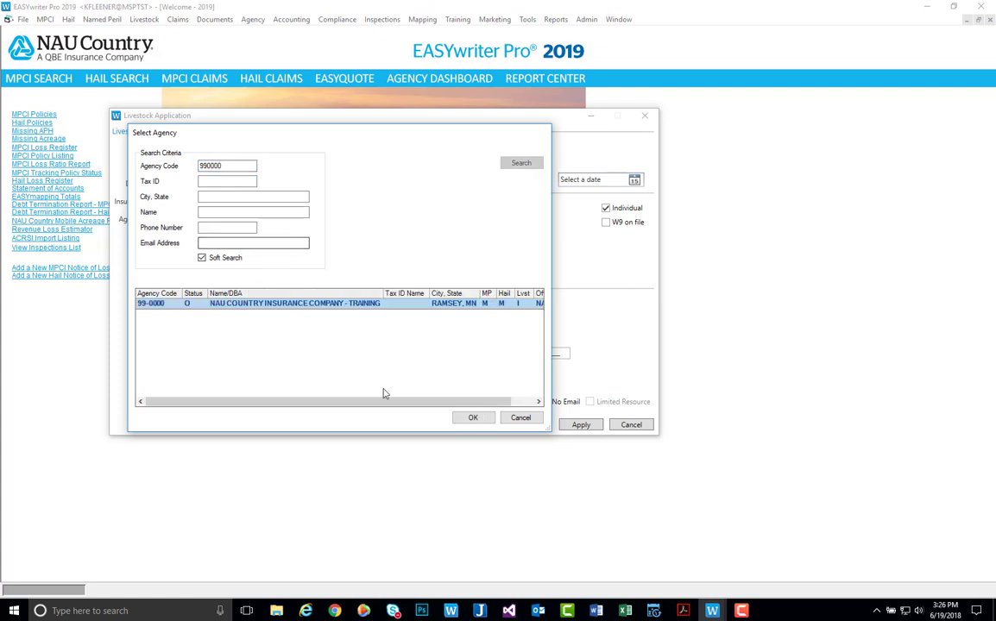
key(Return)
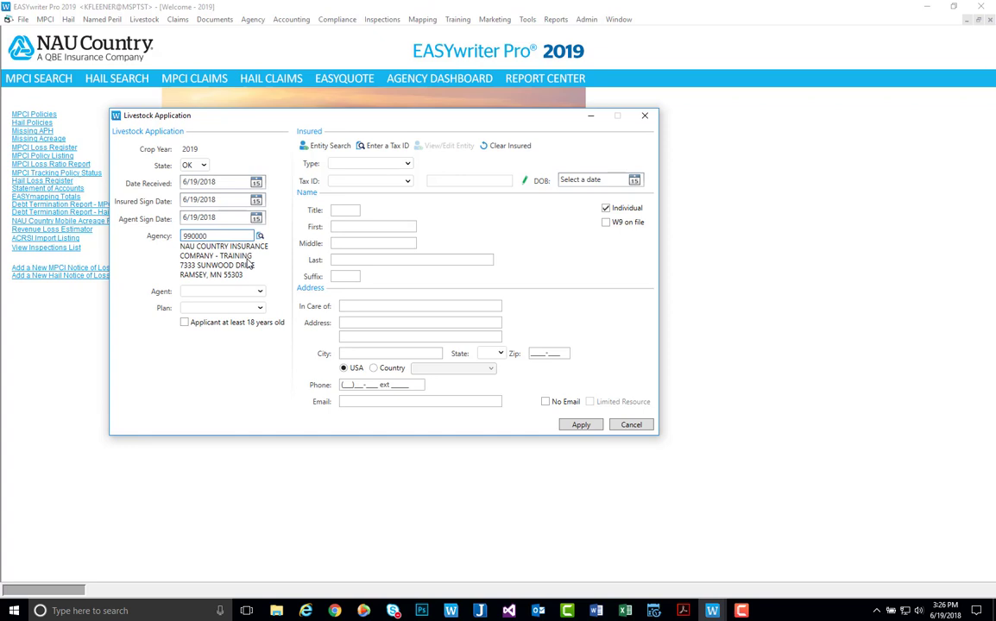
Assign DEMO AGENT as the agent, choose the LRP plan and mark the applicant as at least 18 years old
click(260, 292)
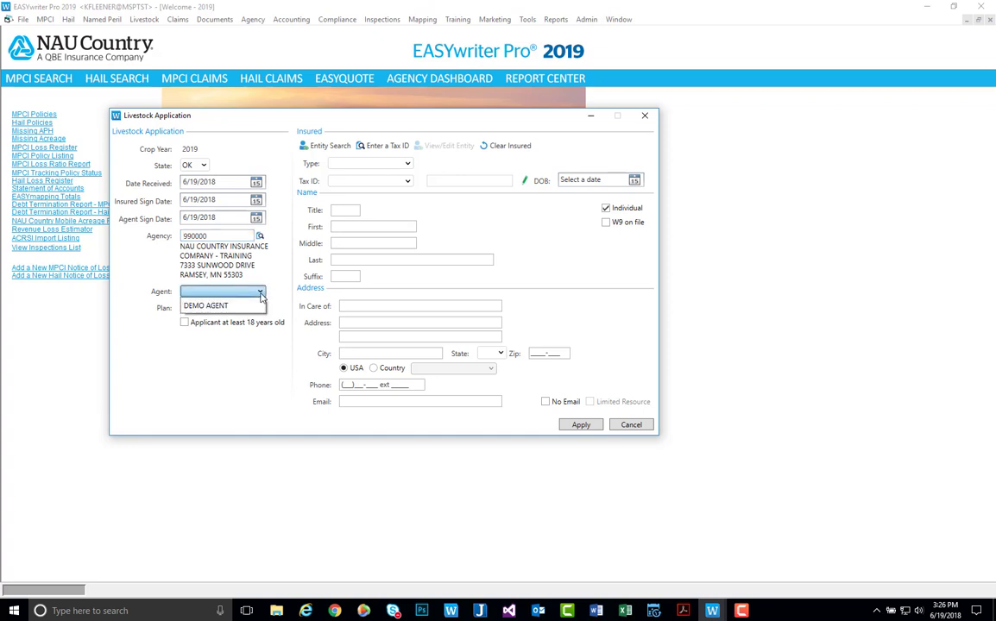
click(215, 305)
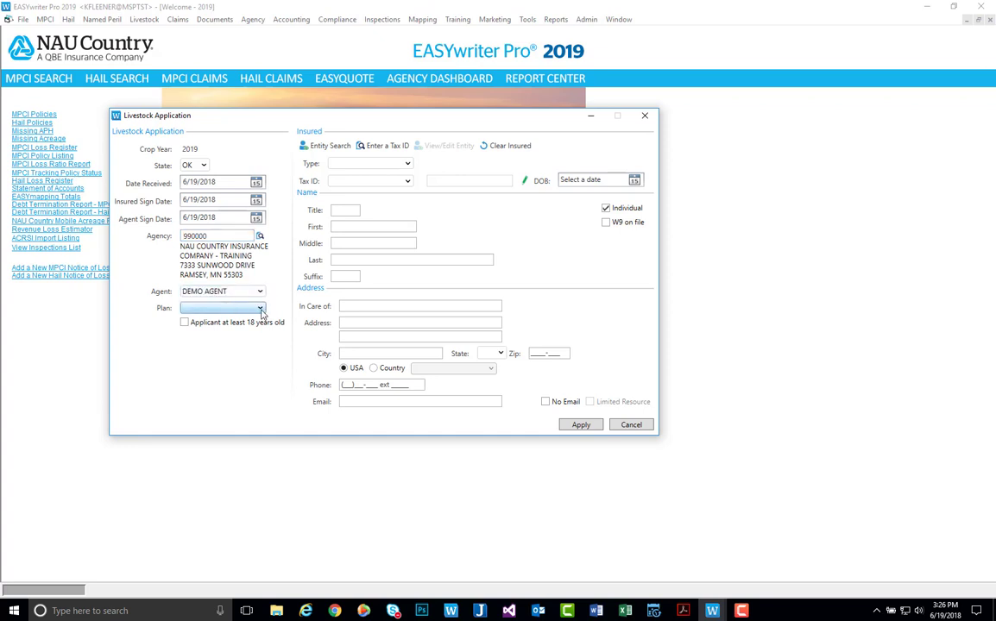
click(261, 312)
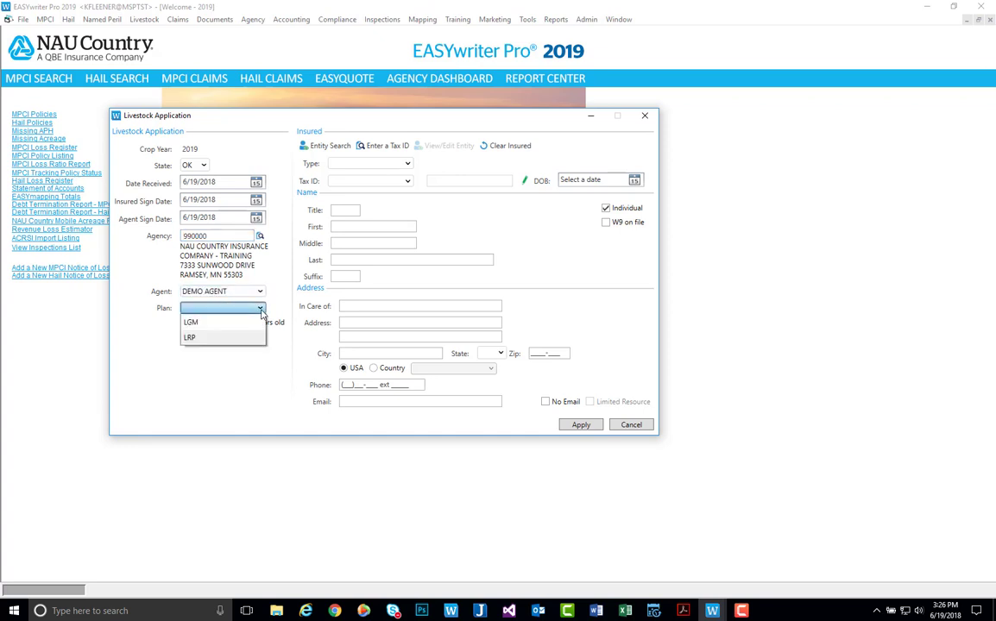
click(195, 342)
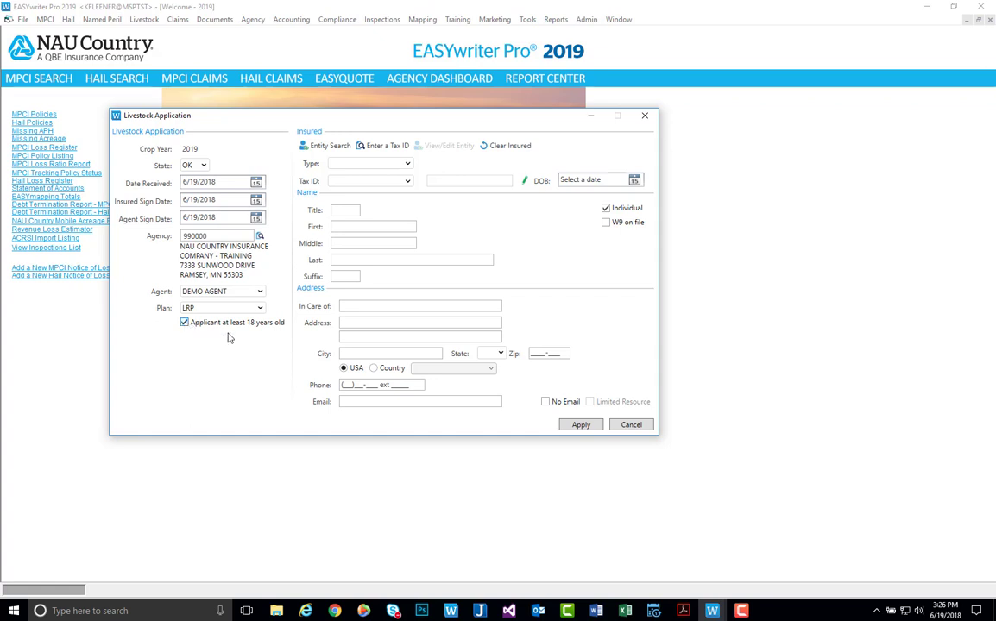
Search existing entities by the last four digits of the tax ID and fill in the insured from the matching party
click(335, 147)
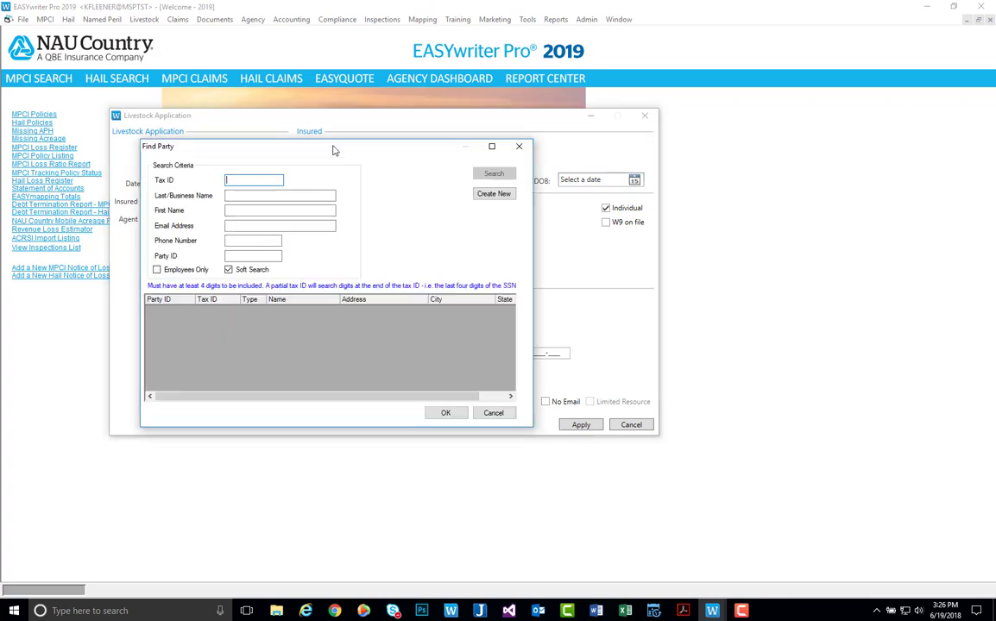
text(1111)
key(Return)
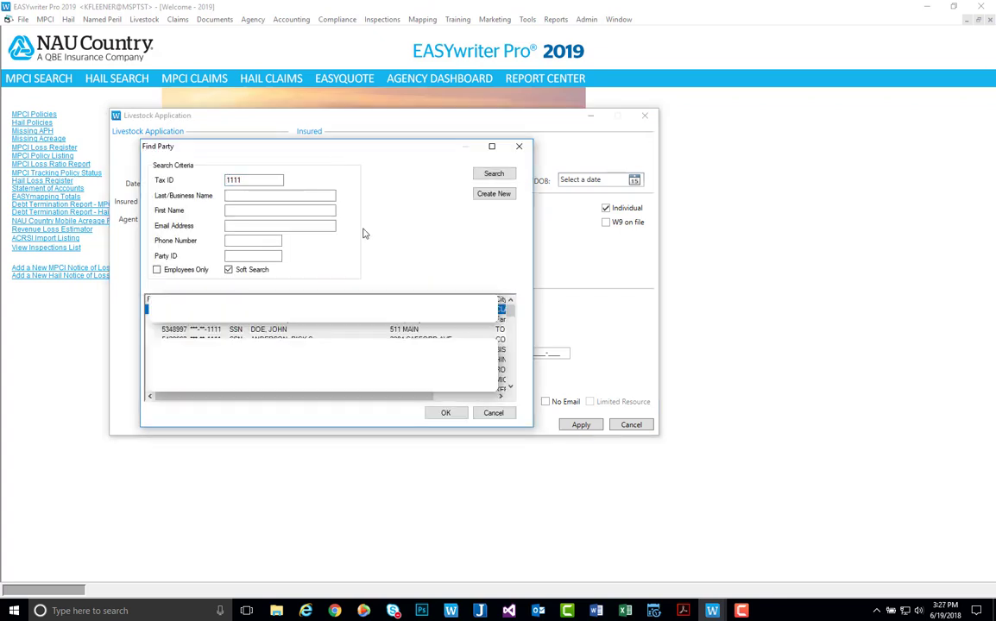
double_click(297, 331)
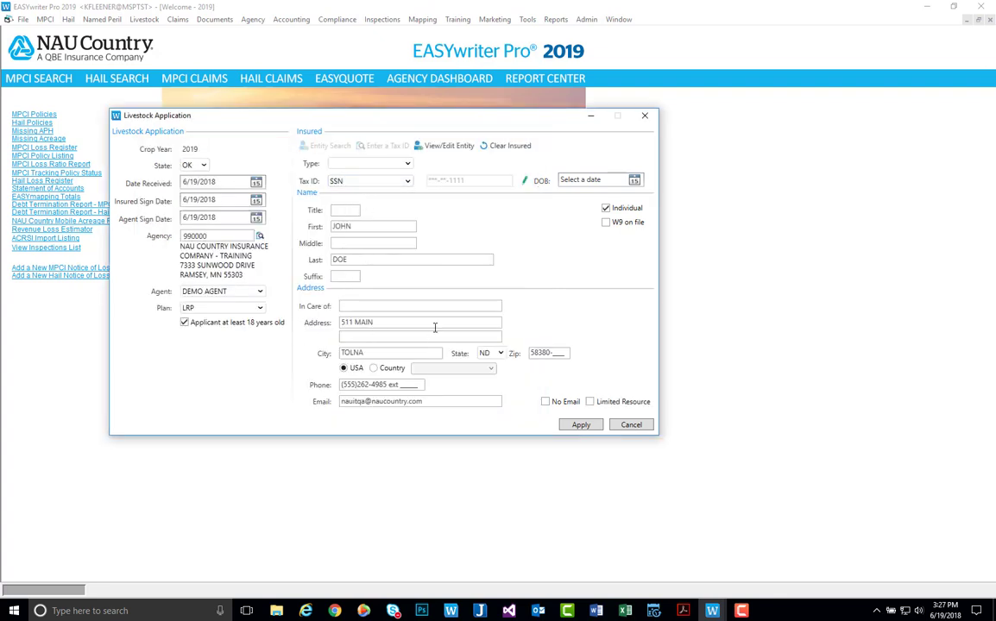
Set the insured's type to Individuals, submit the application and open the new policy for editing
click(371, 164)
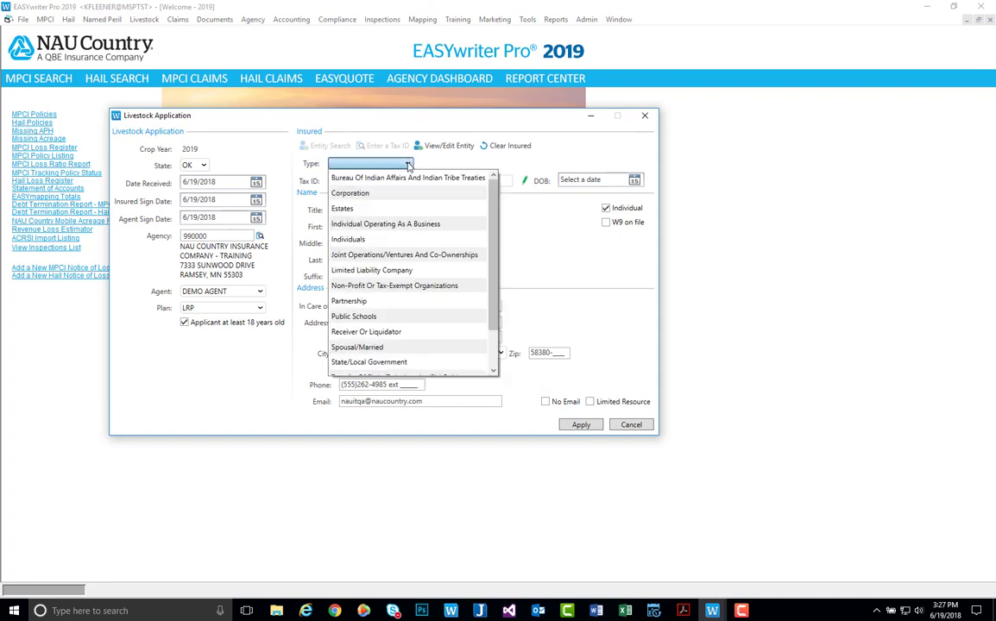
click(363, 240)
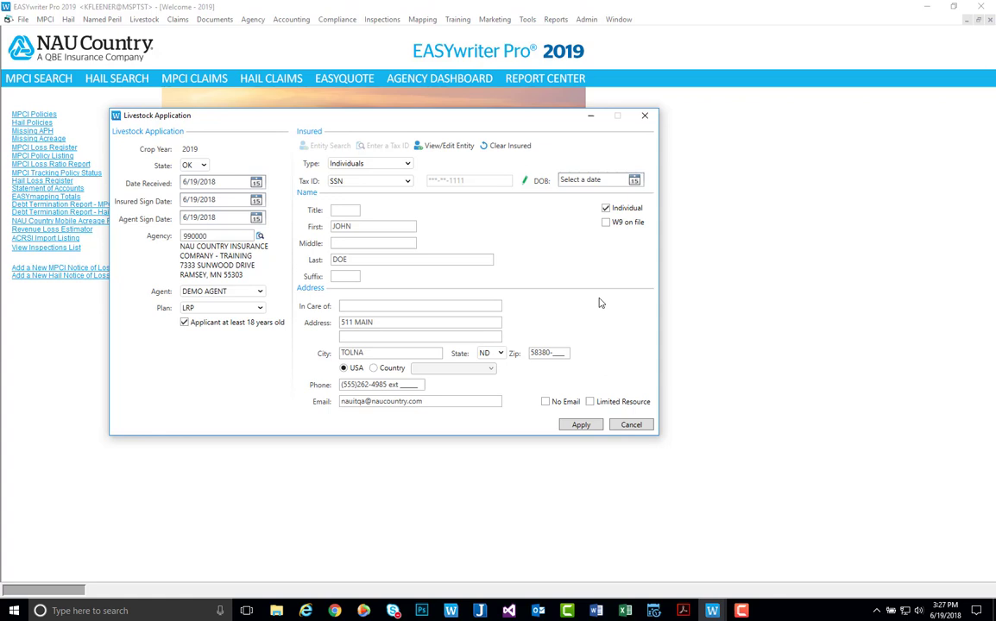
click(580, 425)
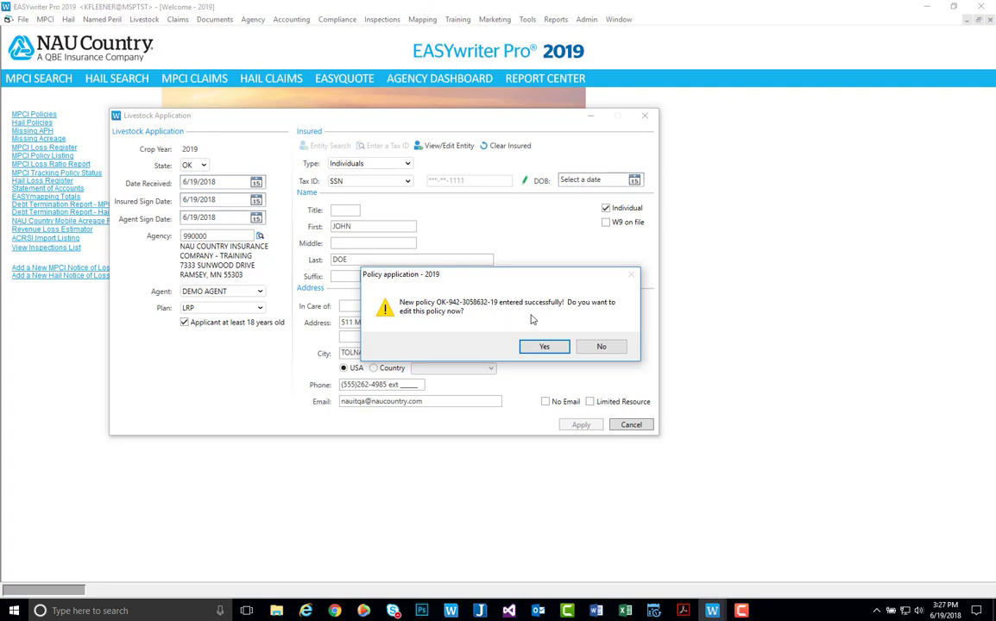
click(542, 346)
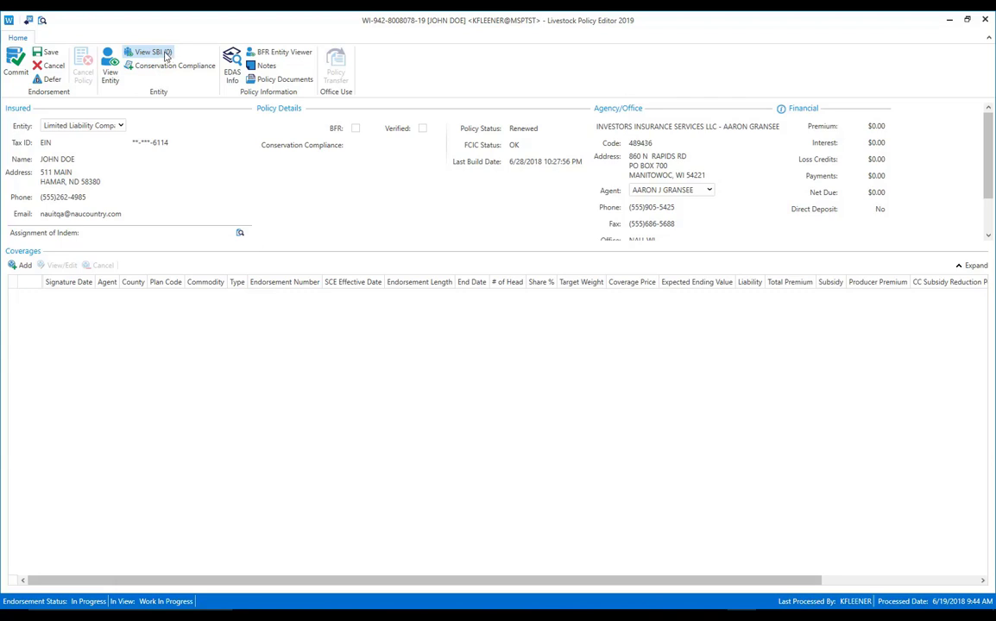
Add an SBI to the policy by searching the person's last and first name with Soft Search off, choosing the first match
click(155, 53)
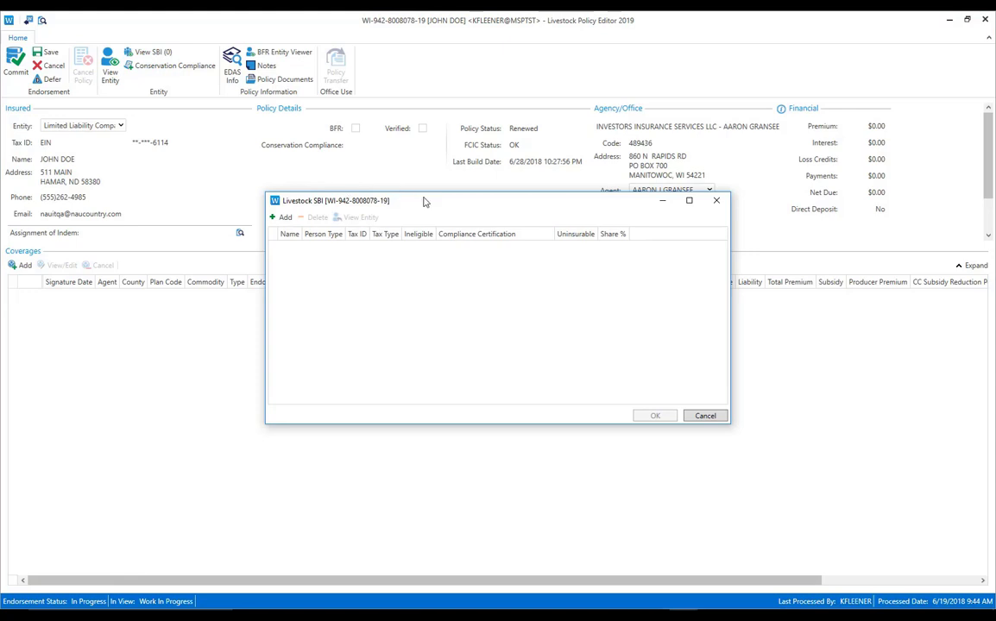
click(285, 218)
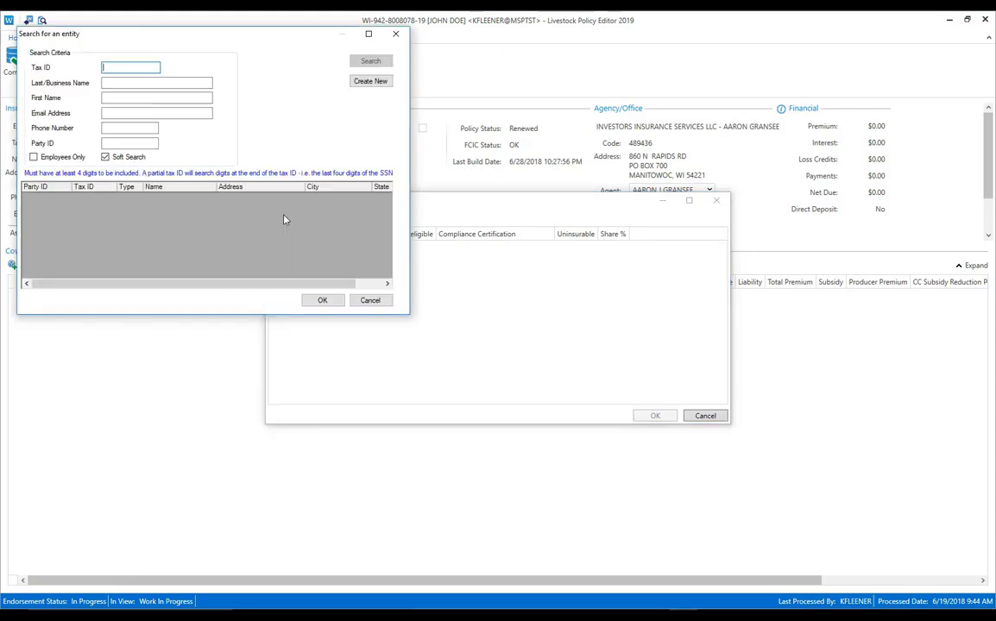
drag(241, 45, 474, 145)
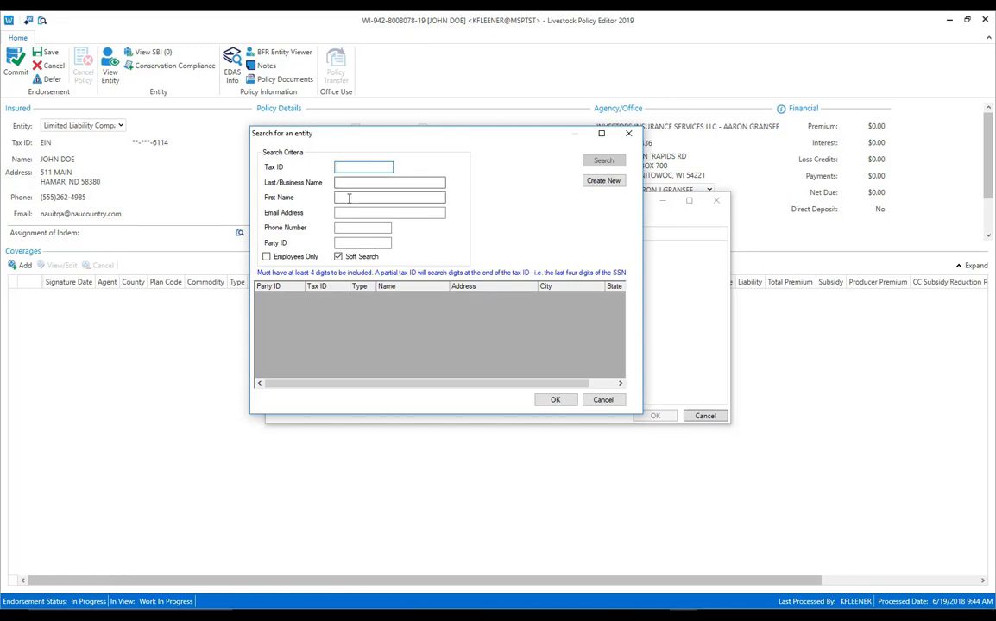
click(339, 257)
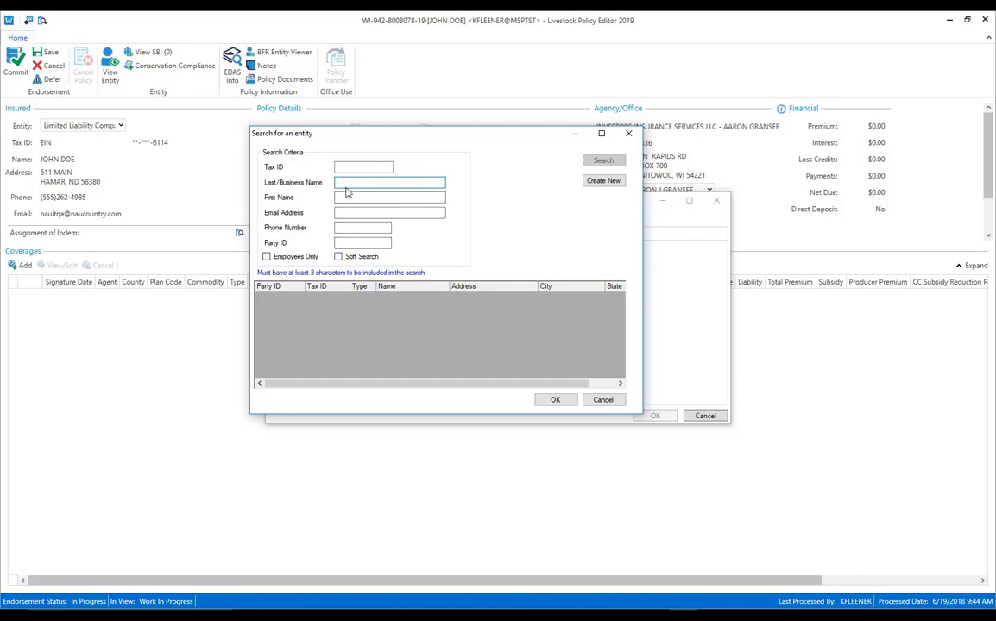
text(doe)
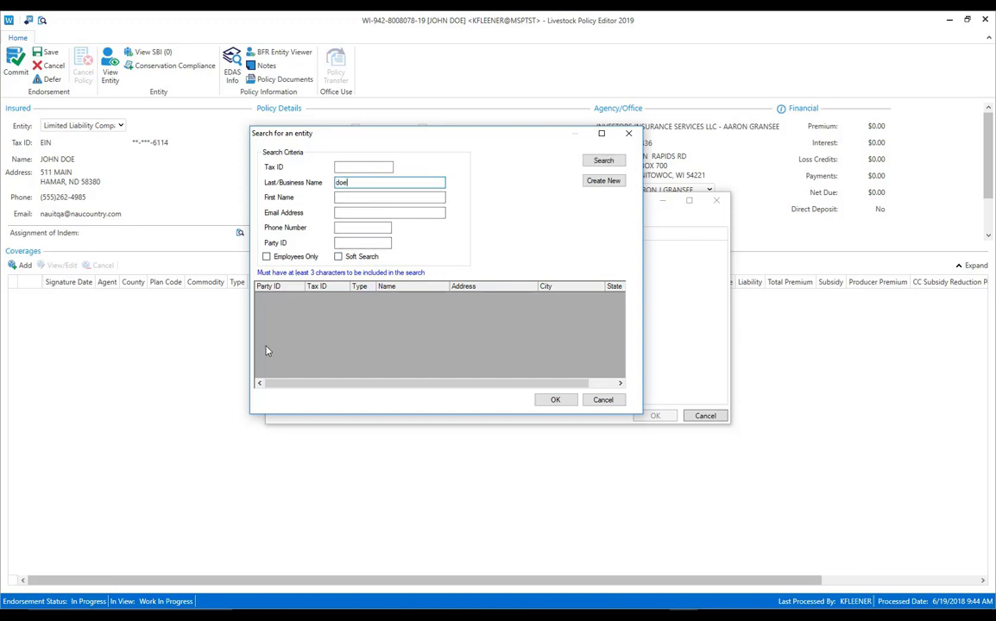
key(Tab)
text(joh)
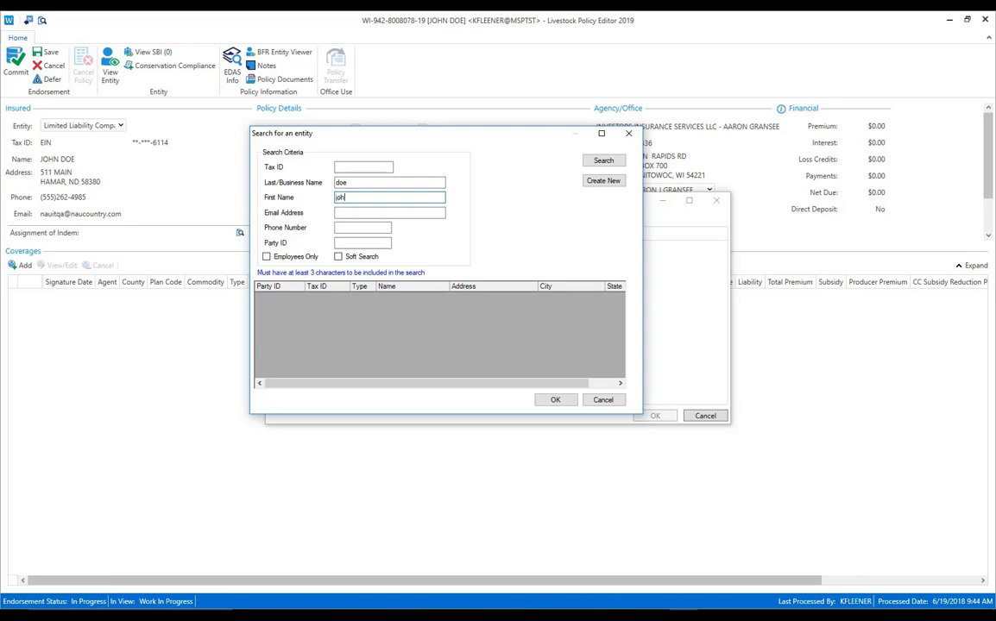
text(n)
click(604, 161)
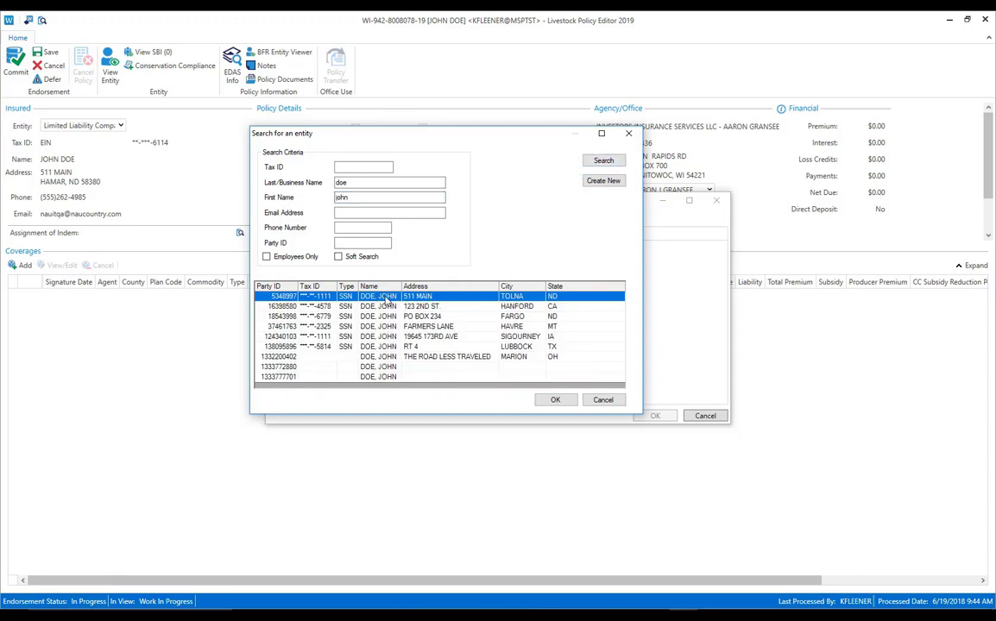
click(555, 401)
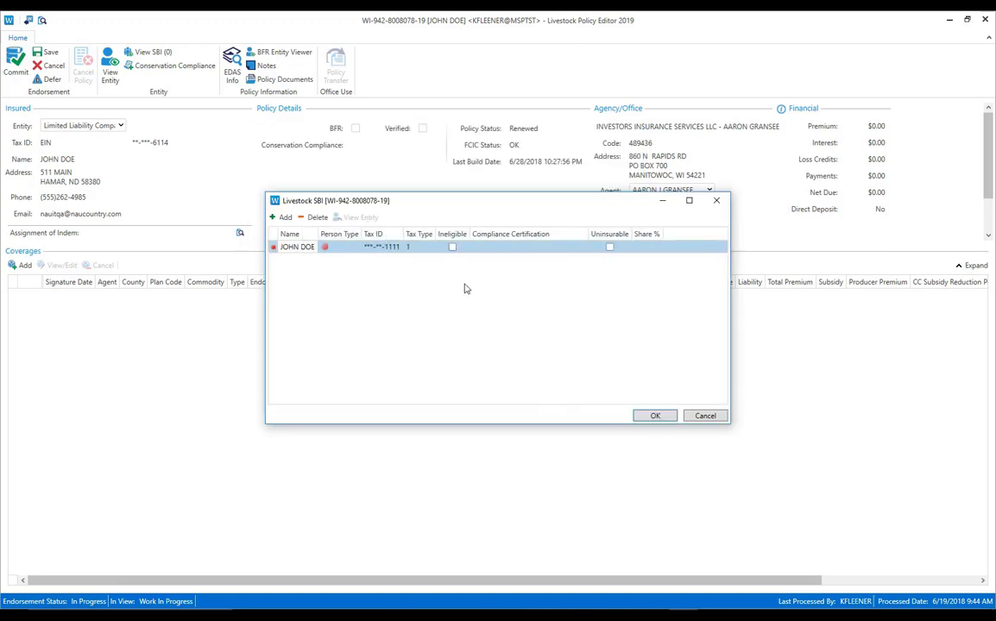
Set the SBI's person type to Individuals, leave Share % blank and accept the SBI list
mouse_move(340, 249)
click(350, 249)
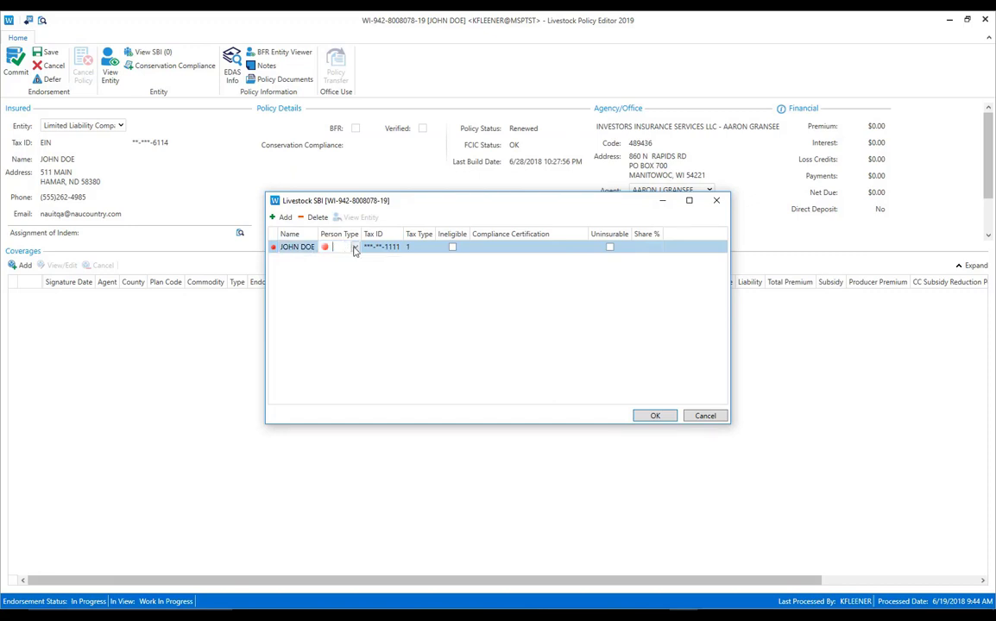
click(354, 248)
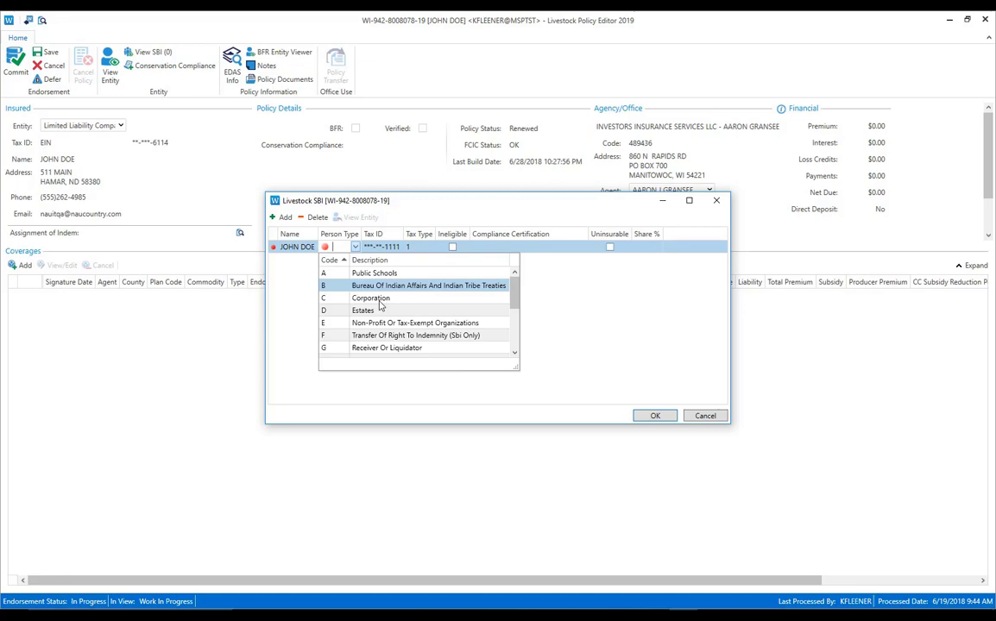
scroll(516, 294, down, 2)
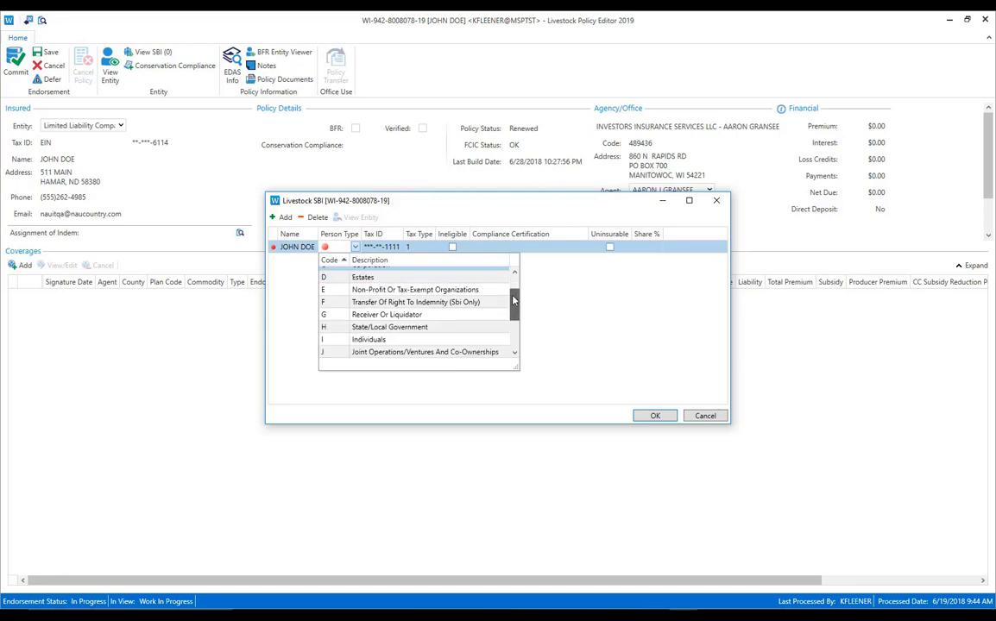
click(362, 312)
click(415, 309)
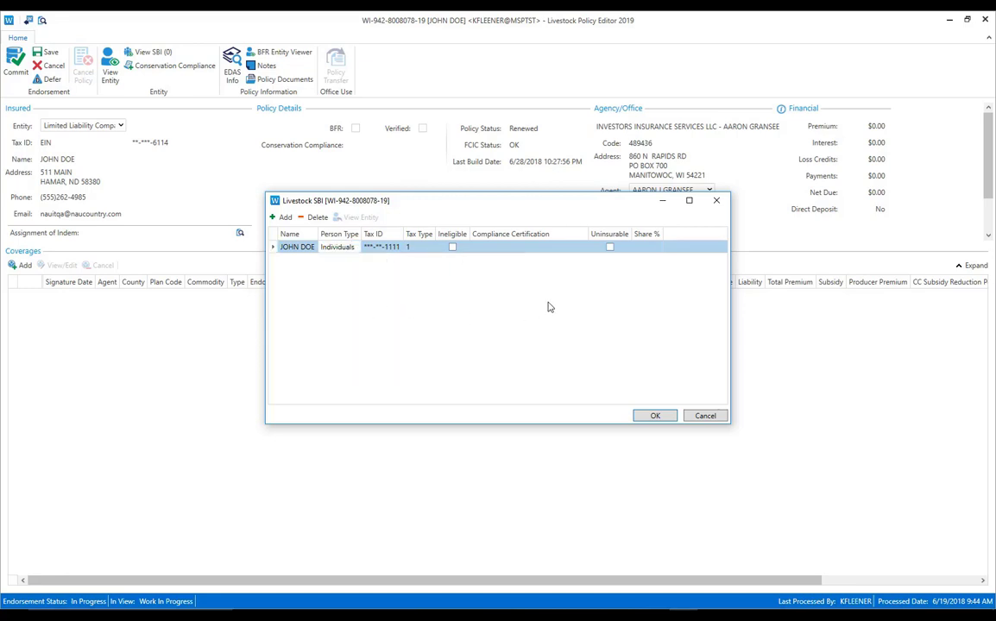
click(653, 247)
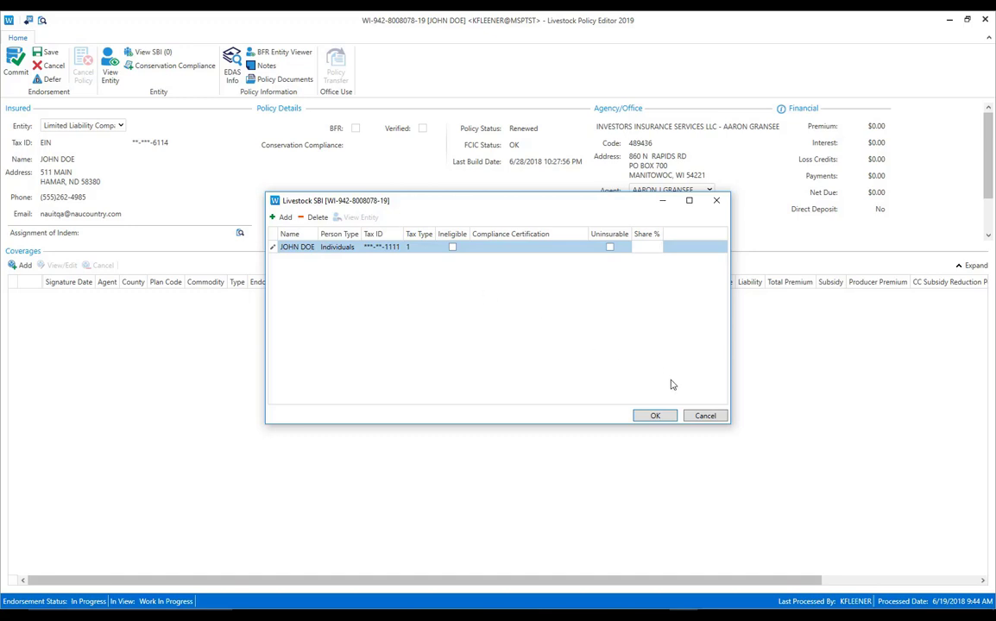
click(656, 417)
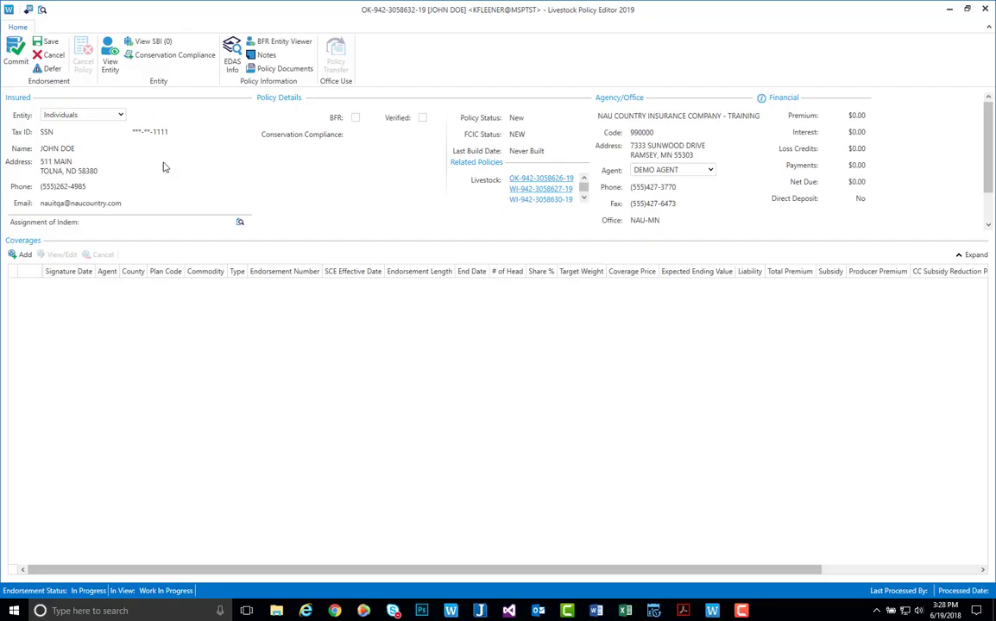
Add a coverage for county 005 - Atoka, commodity 0801 - Feeder Cattle, type 811 - Heifers Weight 1 and practice 997 - No Practice Specified
click(25, 256)
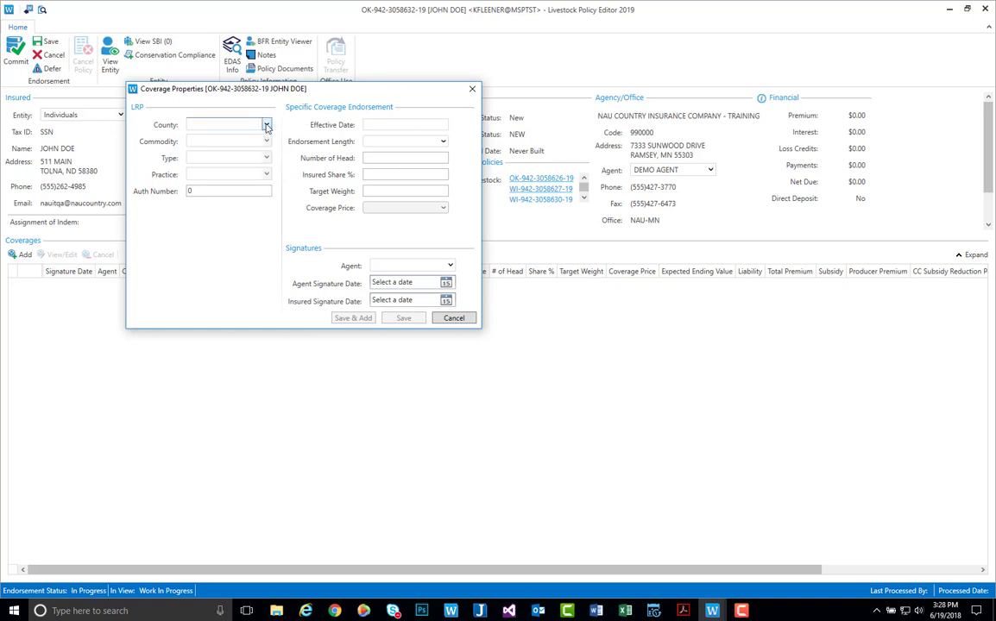
click(266, 125)
click(231, 185)
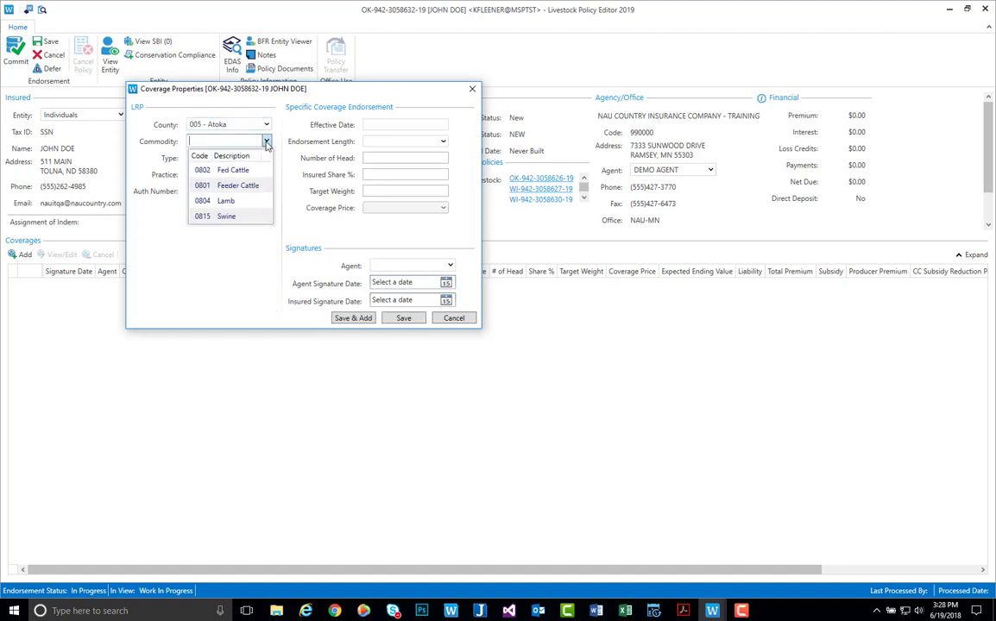
click(232, 184)
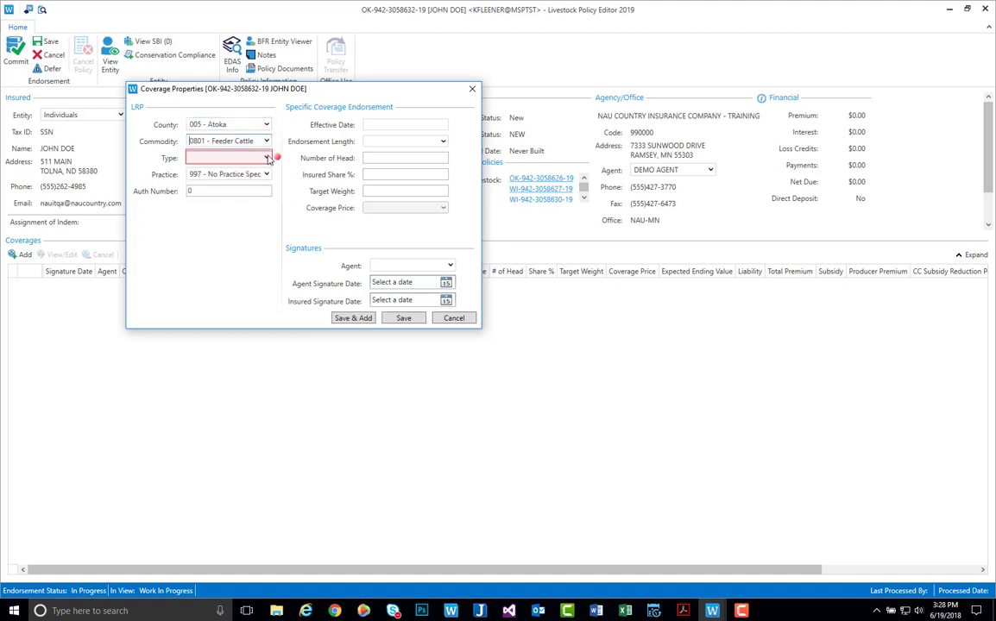
click(267, 159)
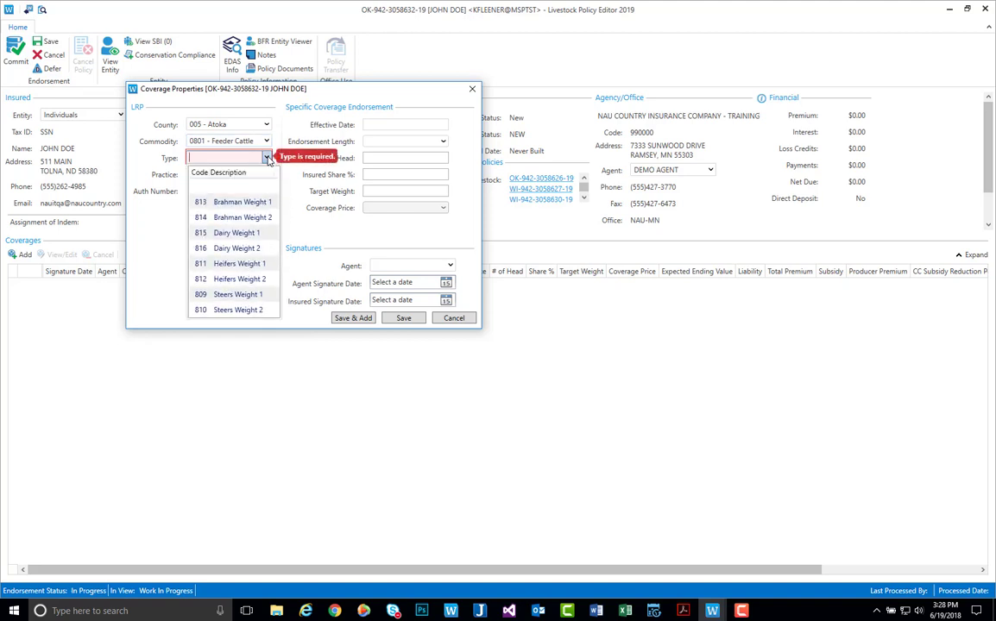
click(255, 265)
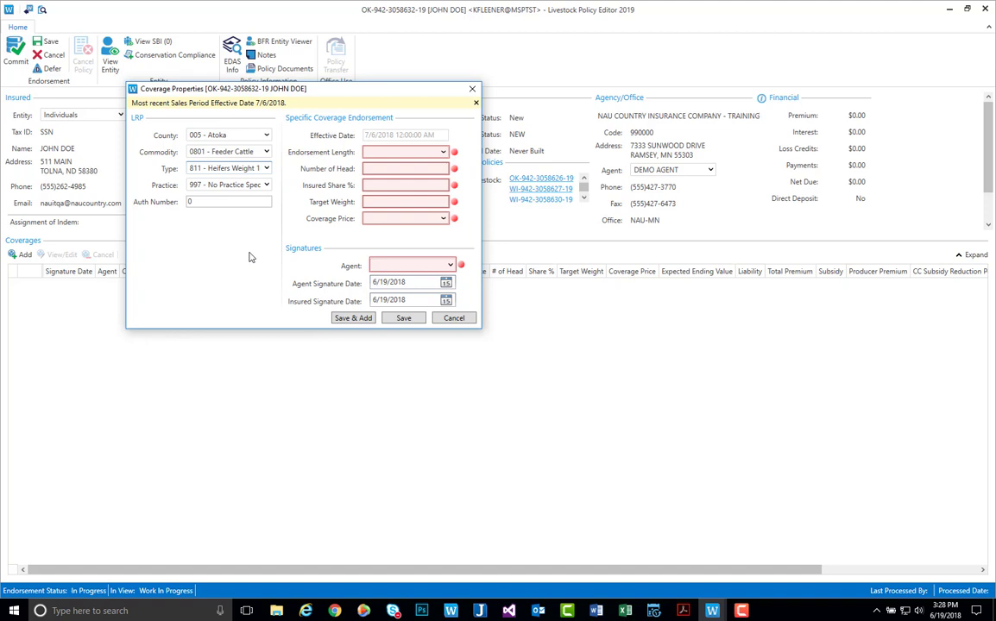
click(266, 187)
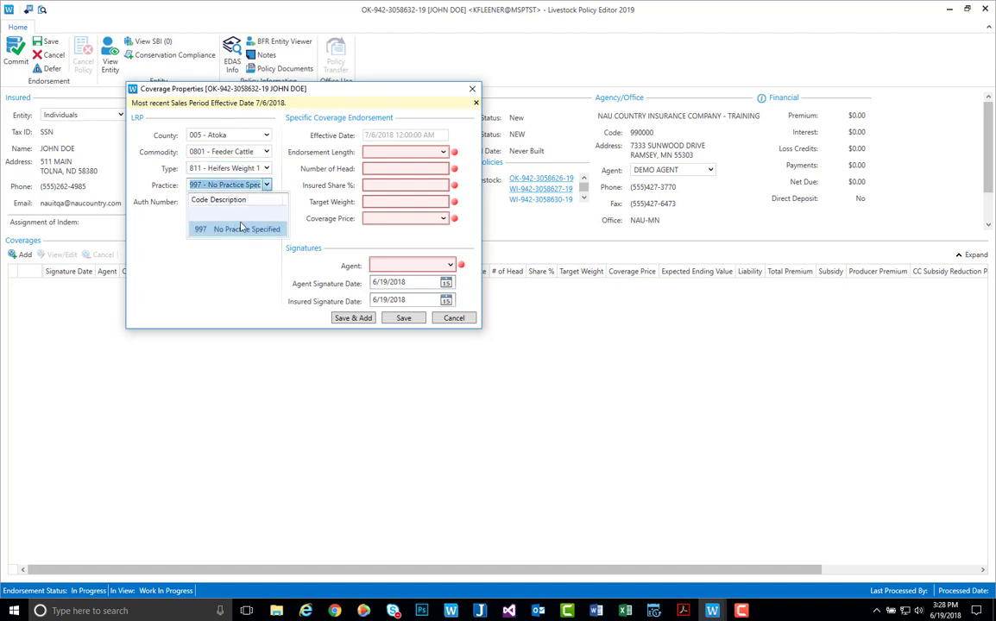
click(245, 227)
click(193, 202)
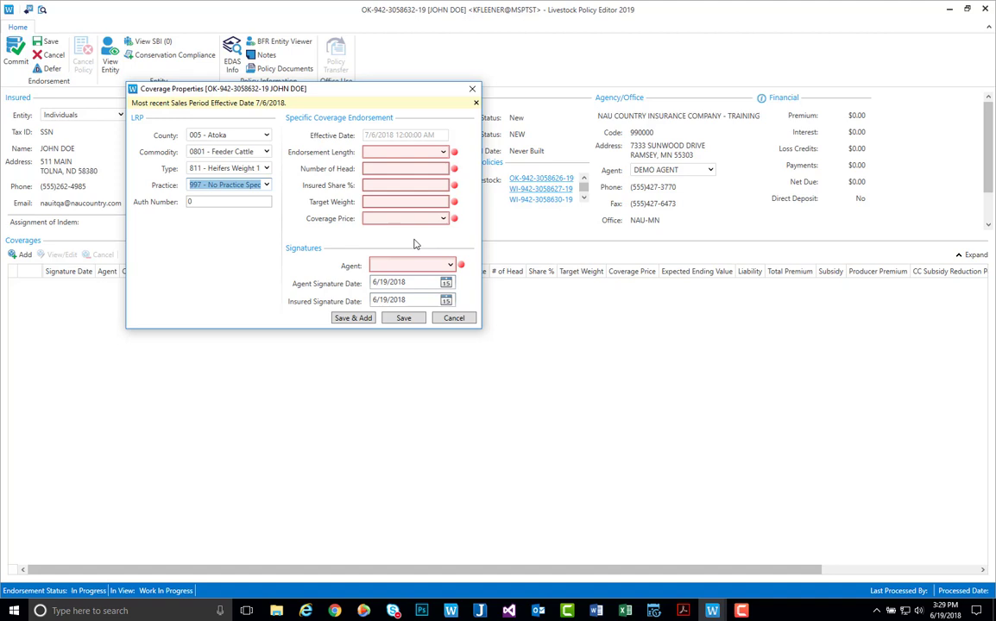
Set the coverage endorsement to 34 weeks, 75 head, insured share 1.0000, target weight 1.50 and coverage price $110.270
click(444, 153)
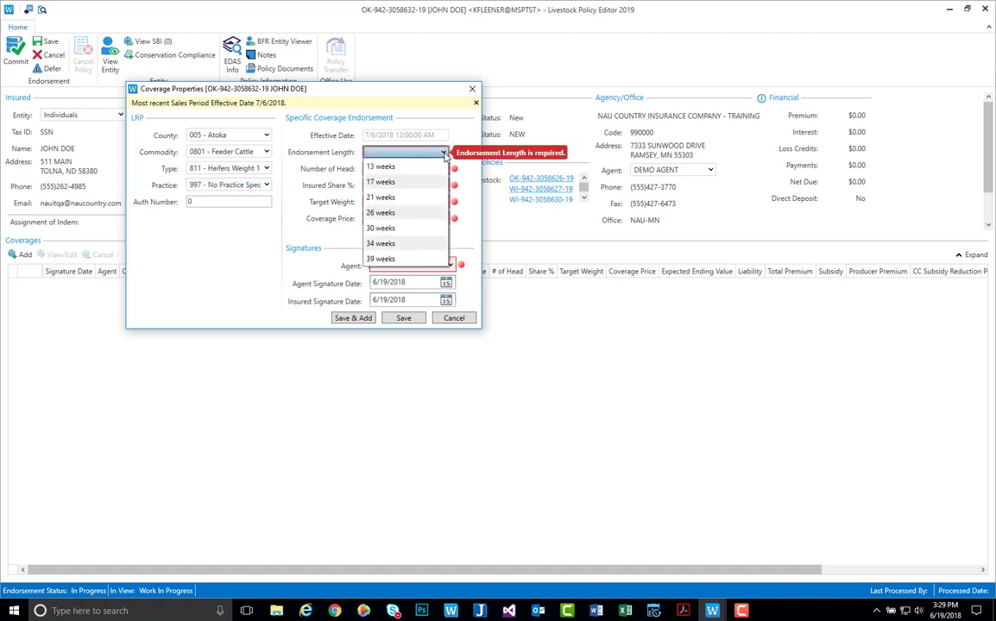
click(392, 244)
click(406, 169)
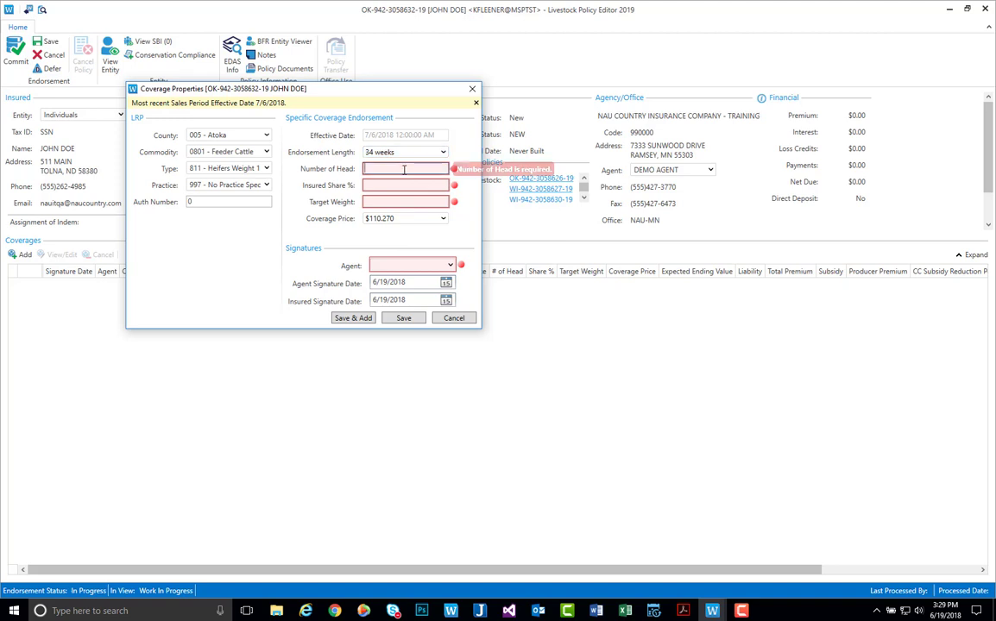
text(75)
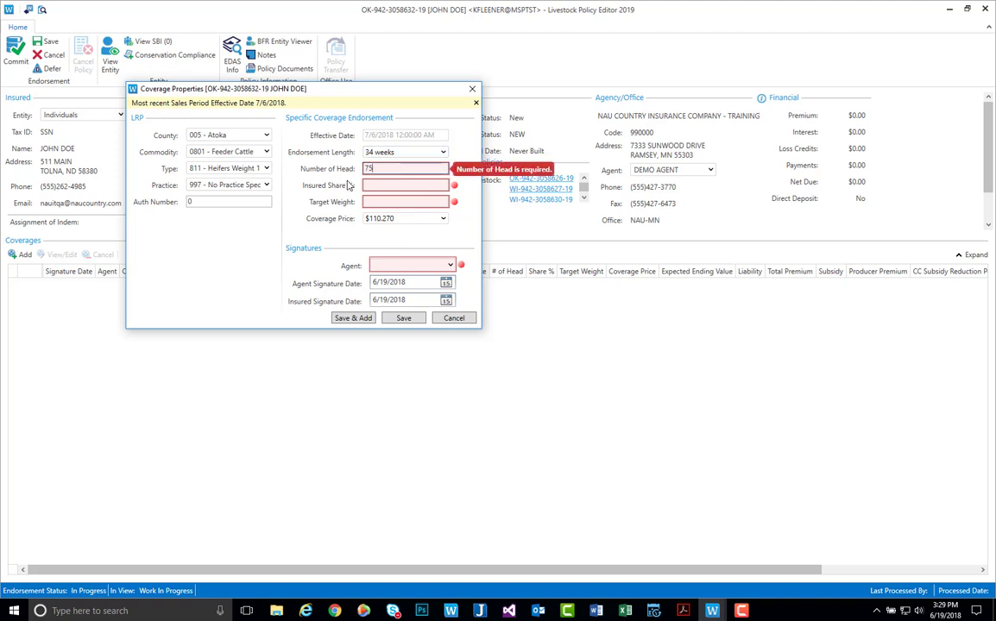
click(378, 185)
text(1.0000)
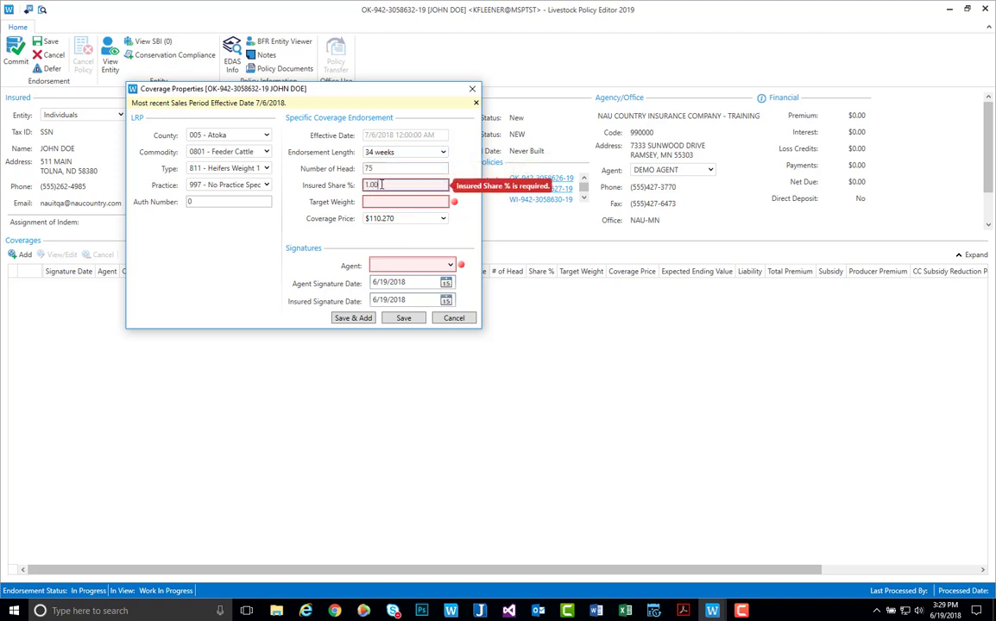
click(403, 202)
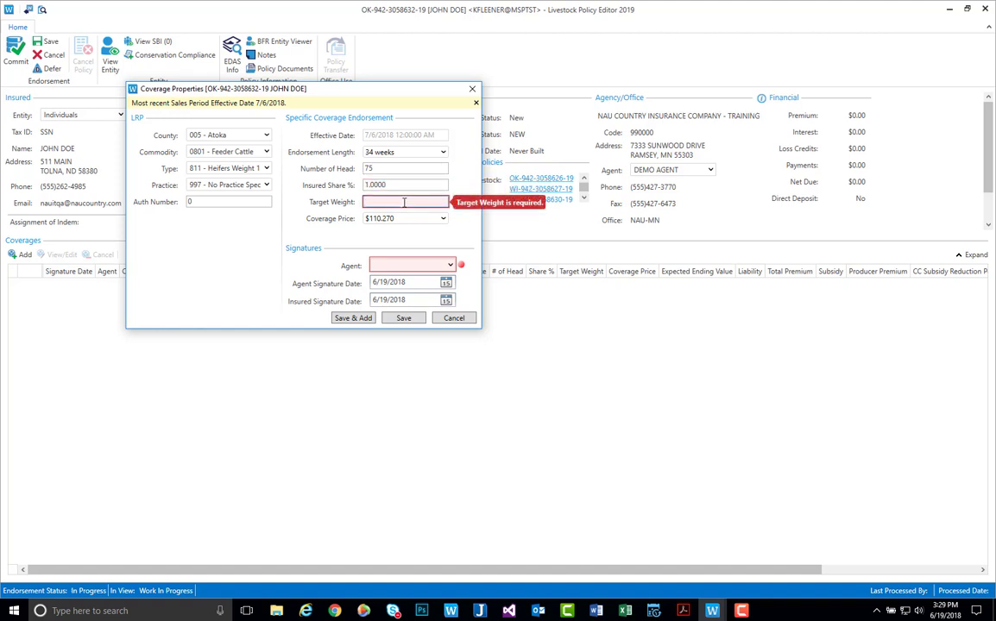
text(1.50)
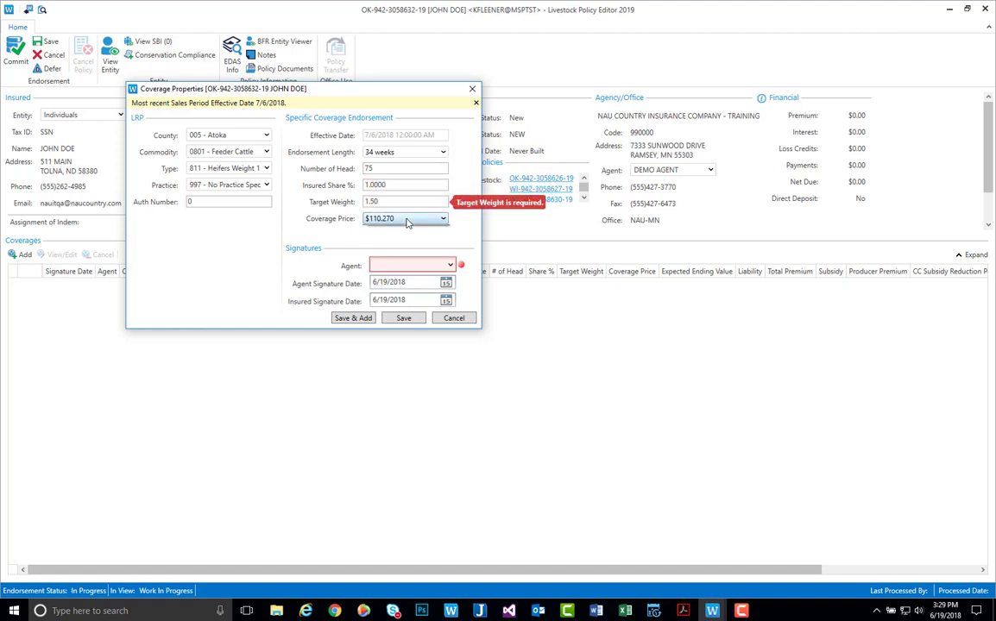
click(408, 220)
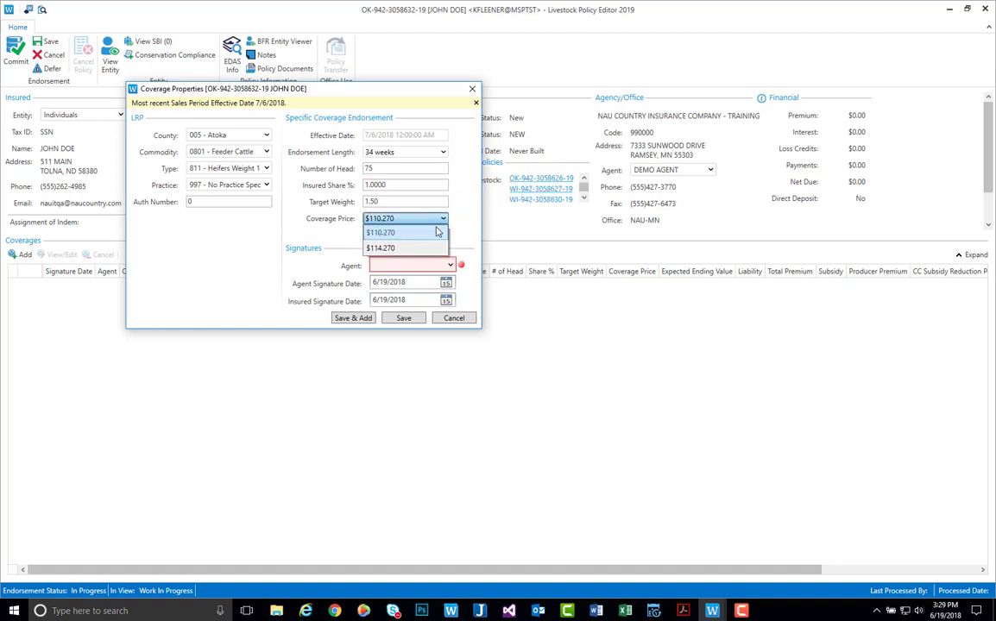
click(408, 235)
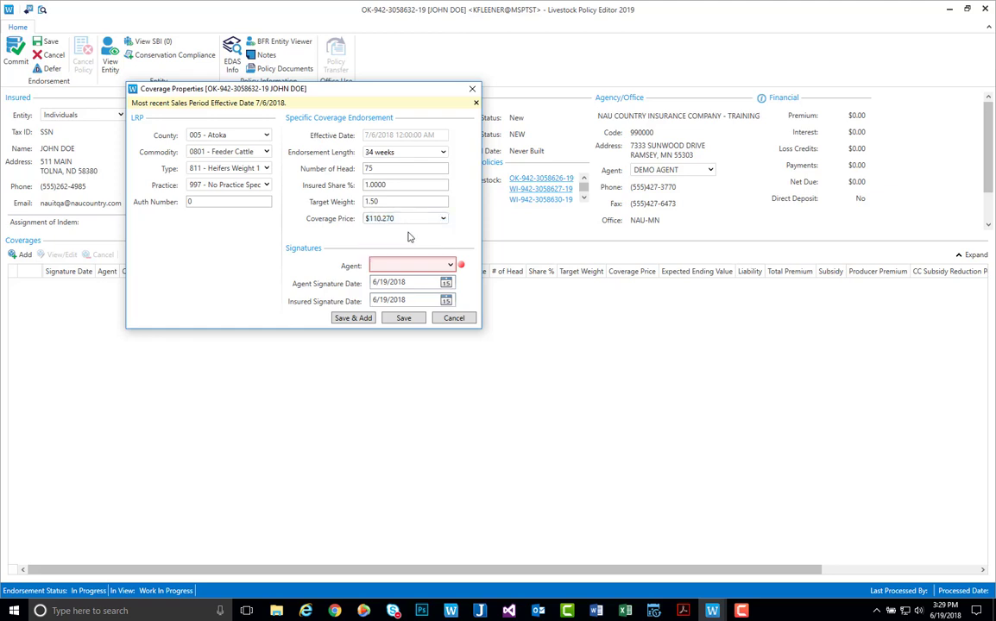
Set the coverage's signing agent to DEMO AGENT, keep both signature dates at 6/19/2018 and save the coverage without adding another
click(450, 267)
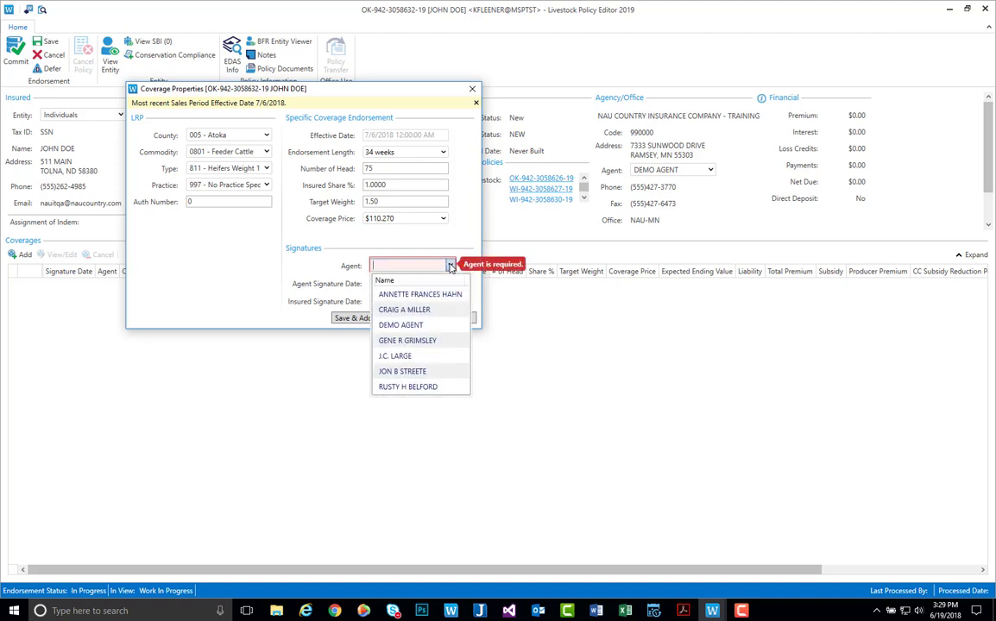
click(428, 311)
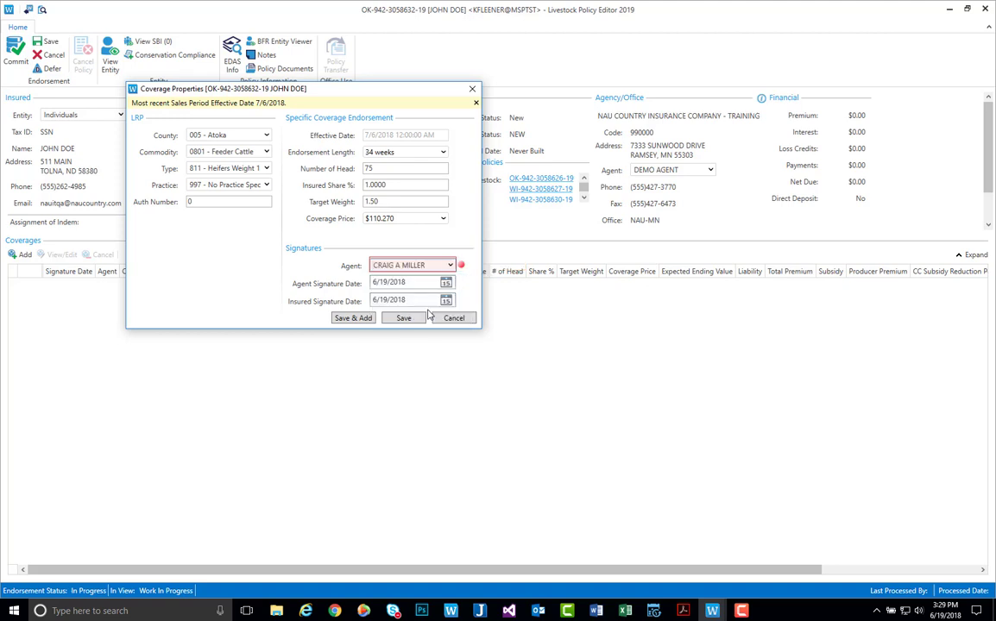
click(449, 265)
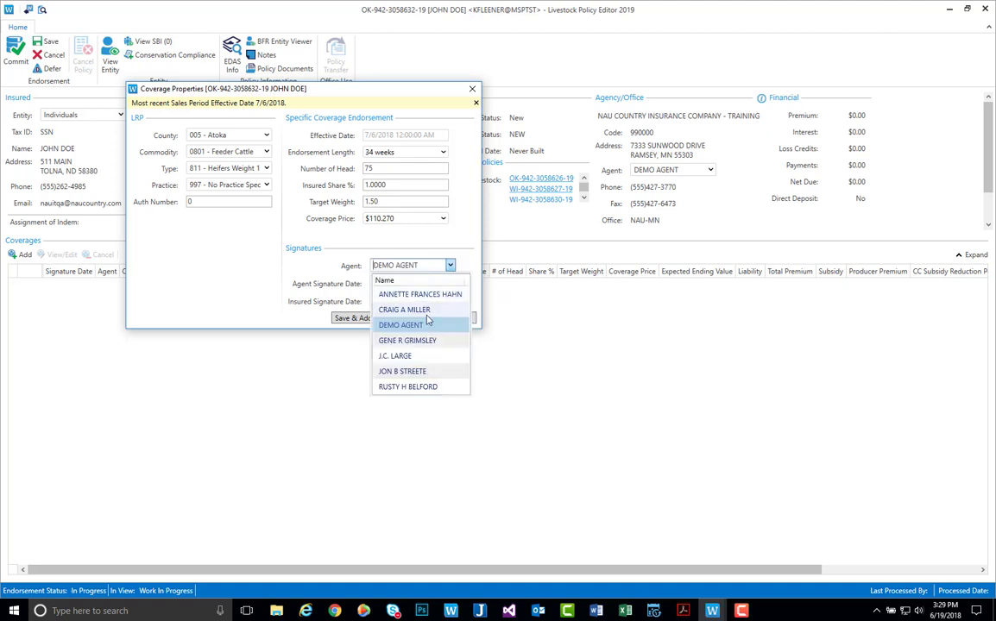
click(405, 325)
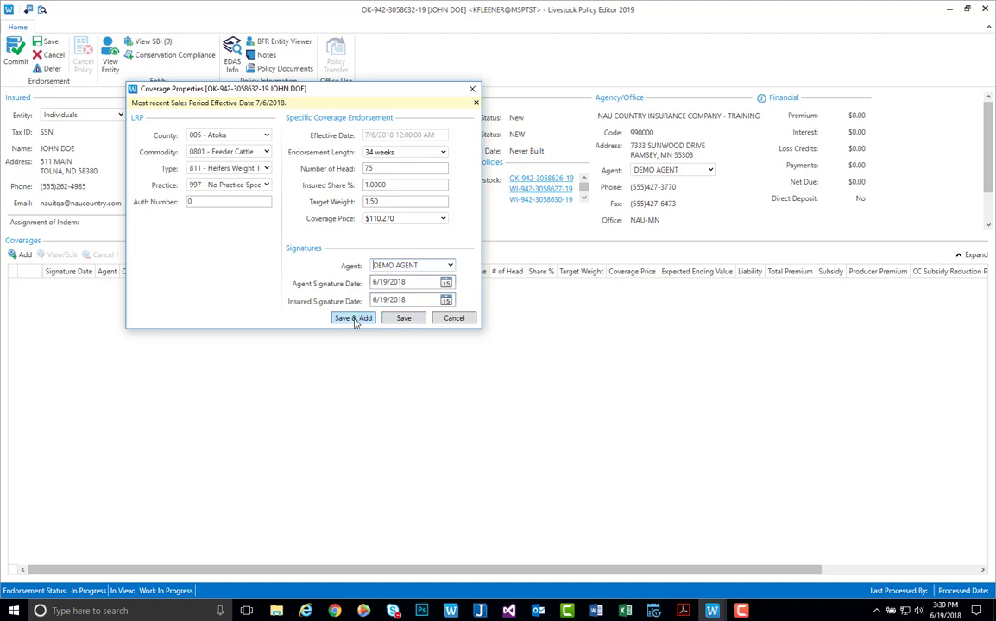
click(404, 318)
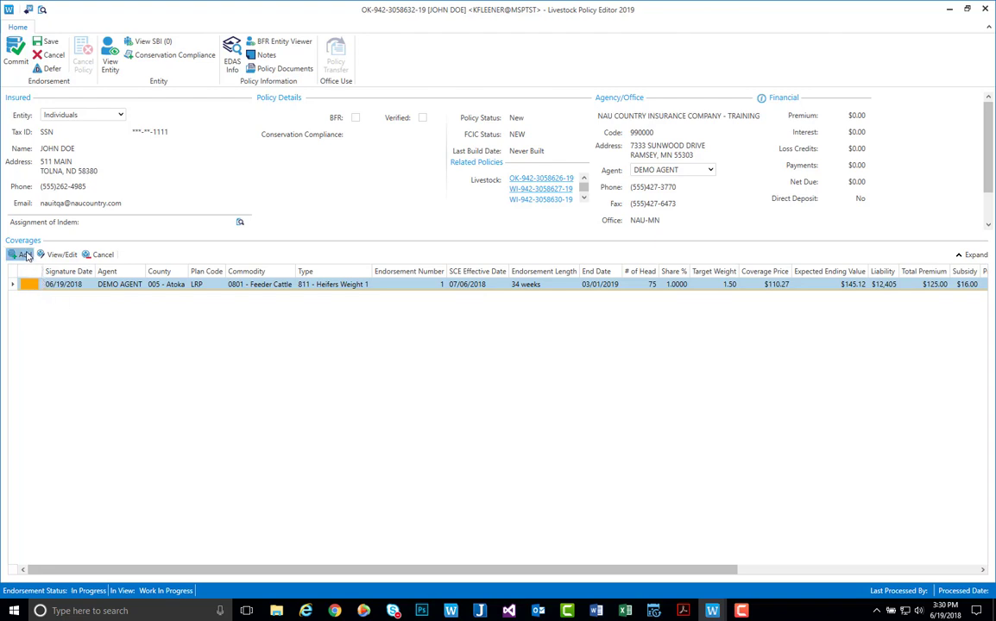
click(25, 254)
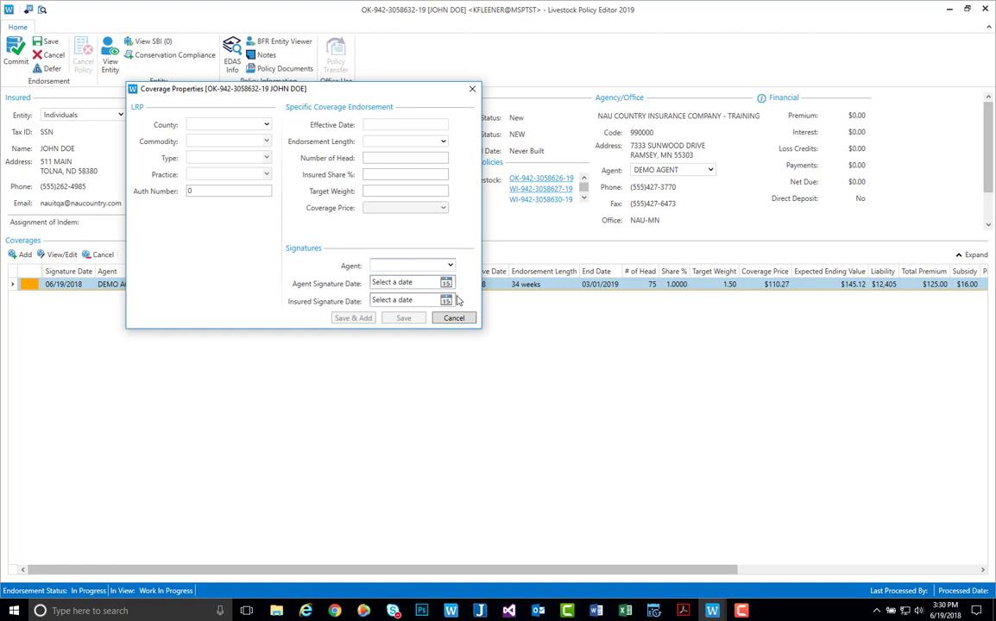
click(466, 320)
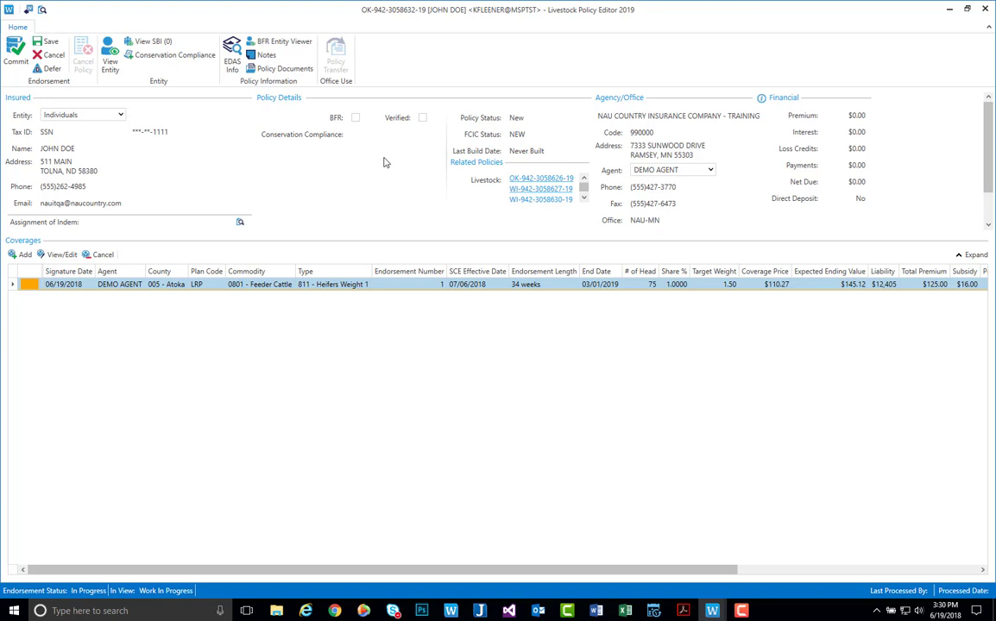
Set the policy's compliance certification to A, Primary Producer And Sbis Are All New, and save and commit the endorsement
scroll(384, 161, down, 1)
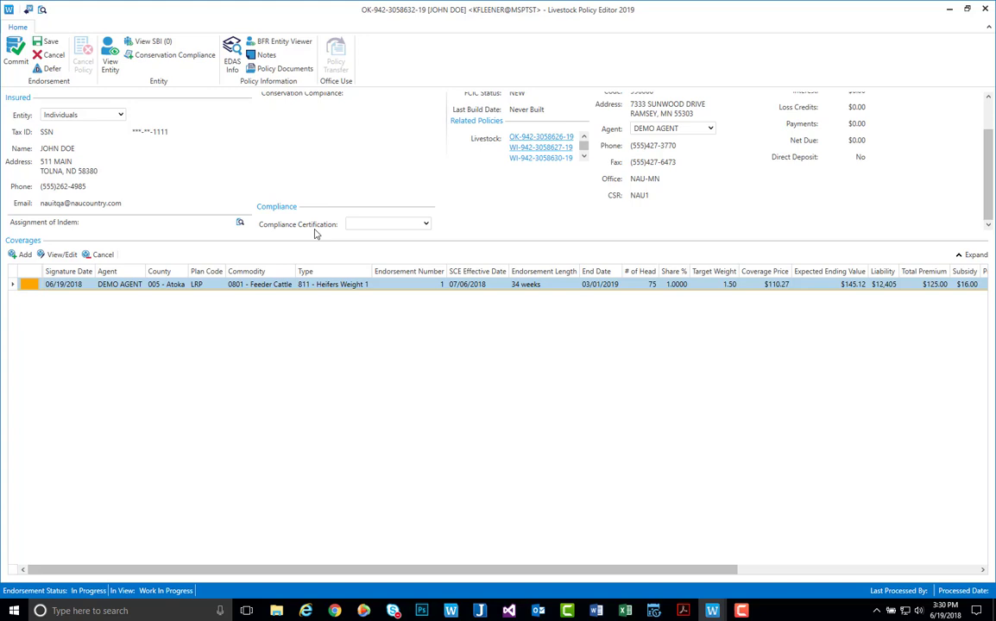
click(425, 224)
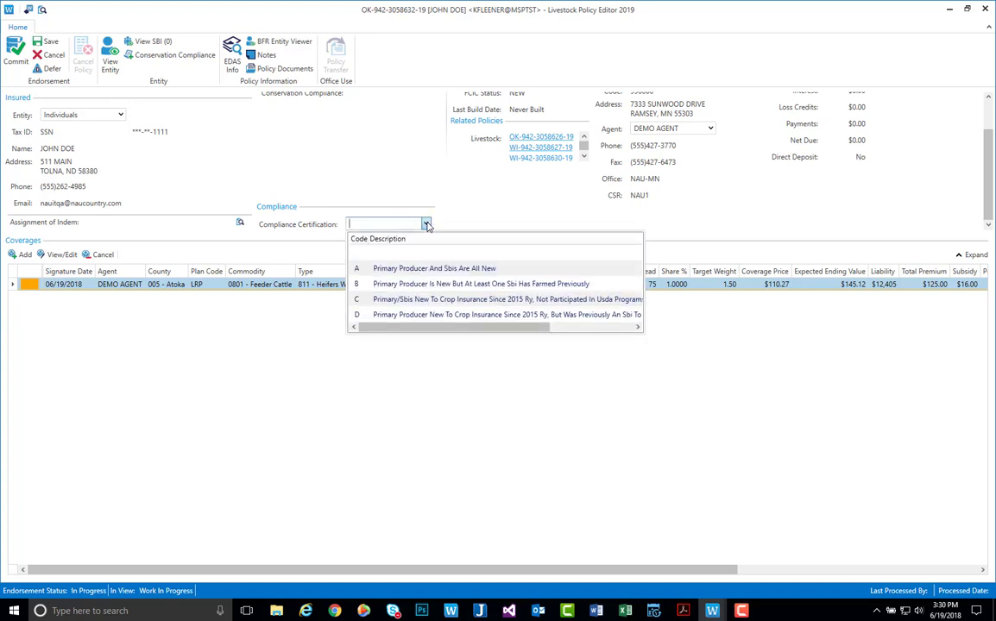
click(394, 269)
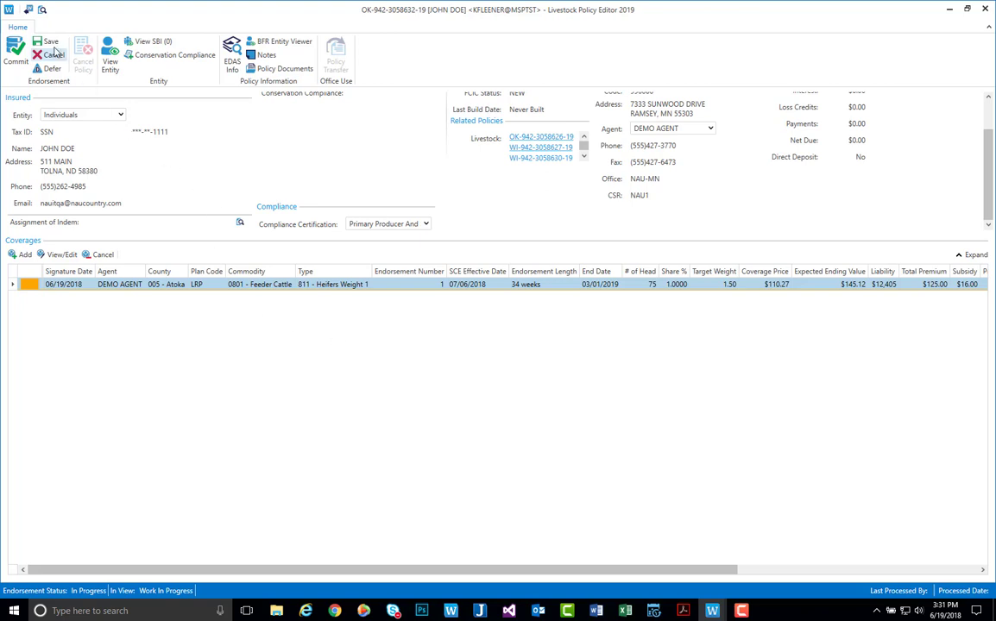
click(50, 42)
click(16, 50)
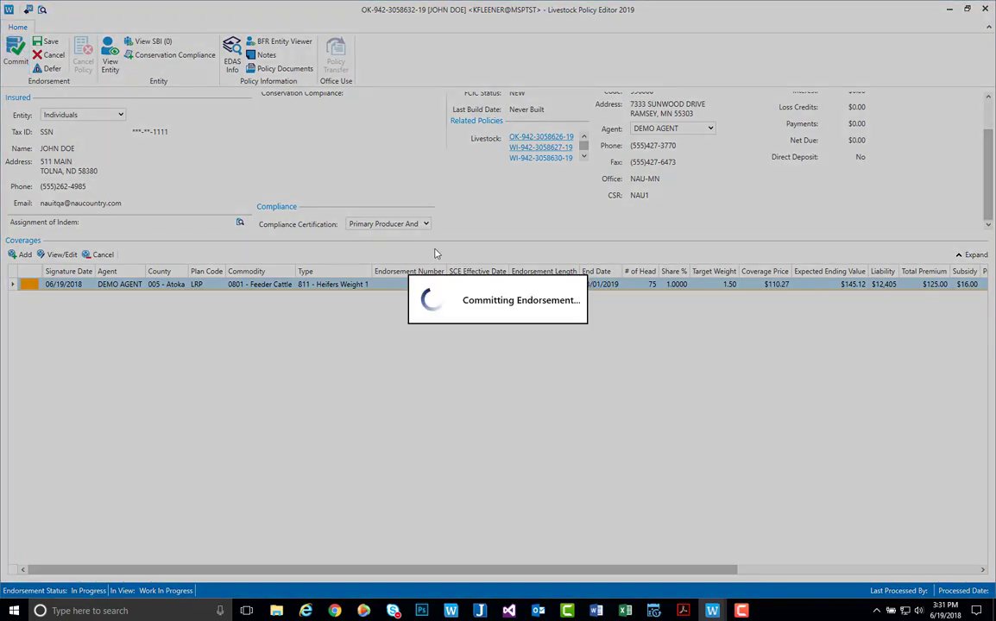